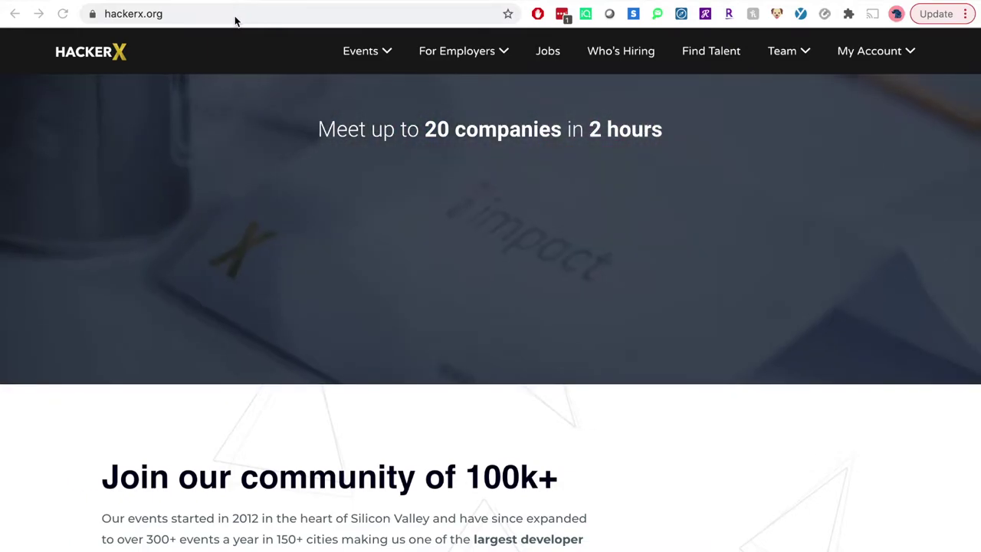
left_click(235, 21)
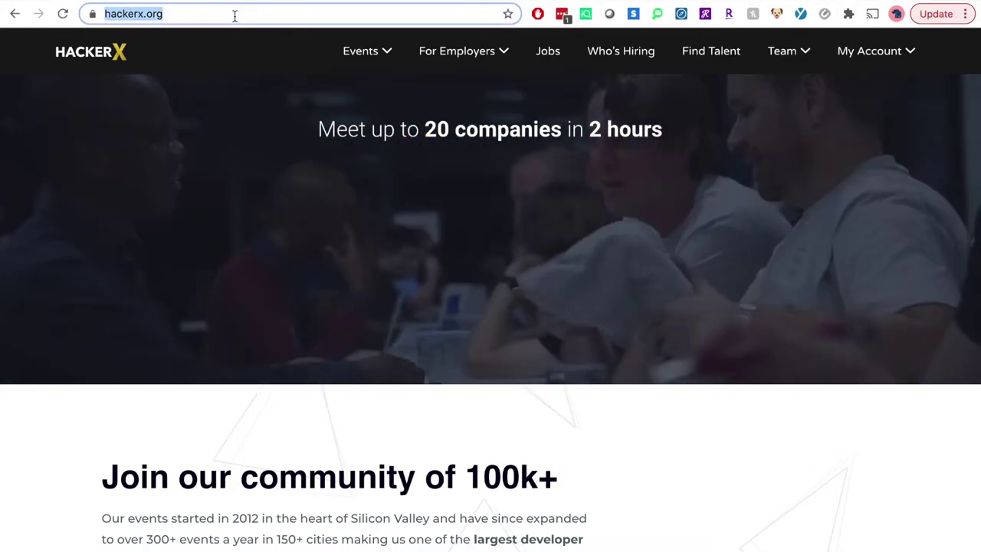
type("https://hopin.com/events/mock-event-march-2021")
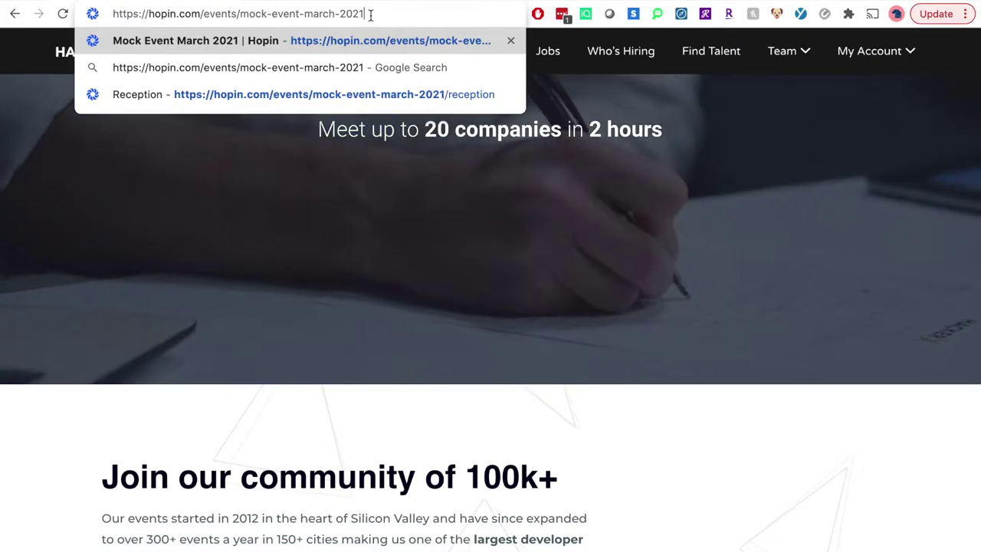
left_click_drag(369, 14, 241, 20)
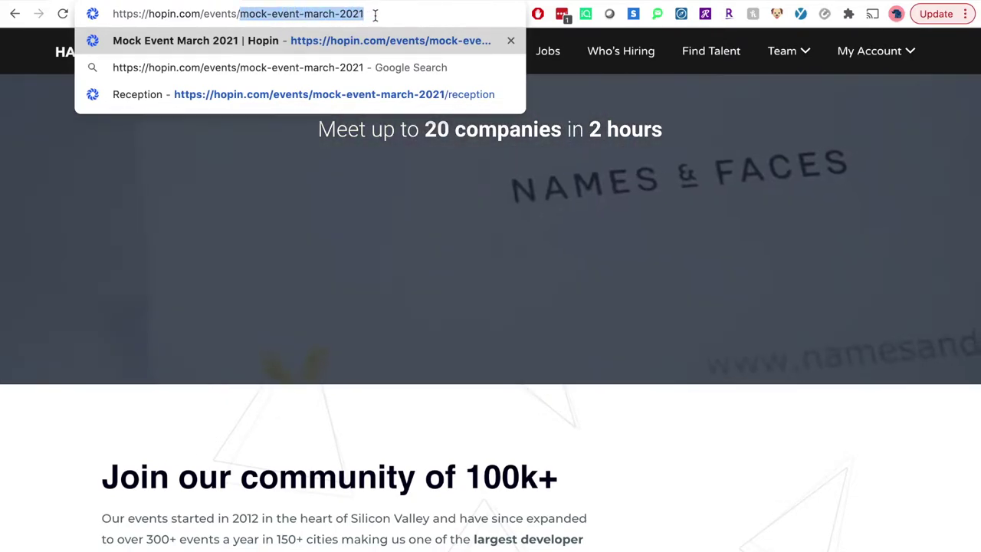
left_click(375, 14)
key("Return")
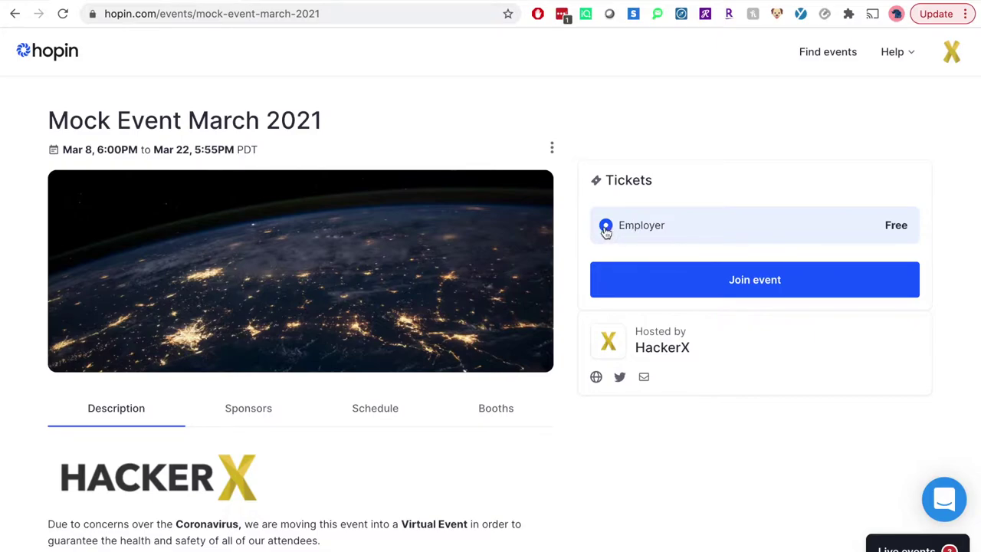
Step: Join the Mock Event March 2021 with the free Employer ticket
double_click(628, 180)
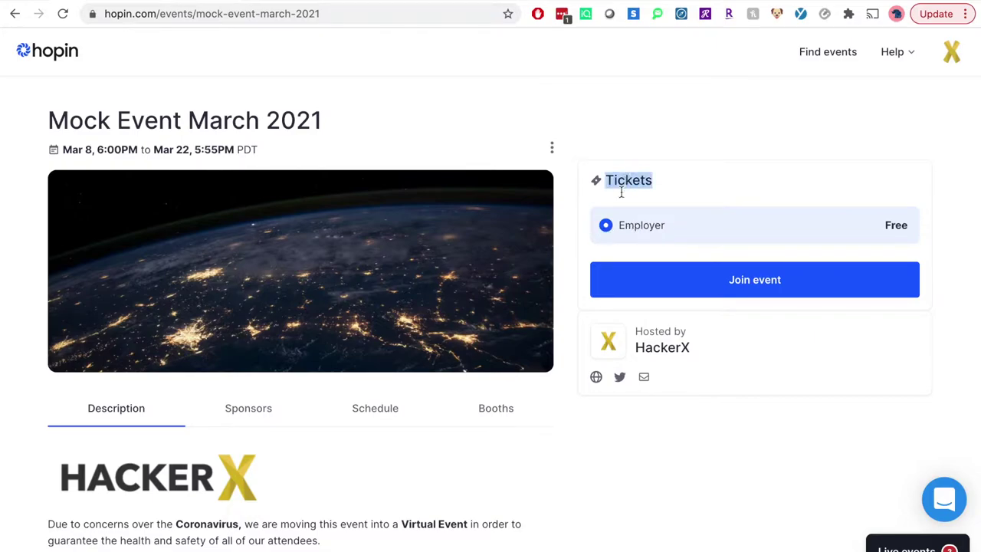
double_click(640, 229)
left_click(618, 216)
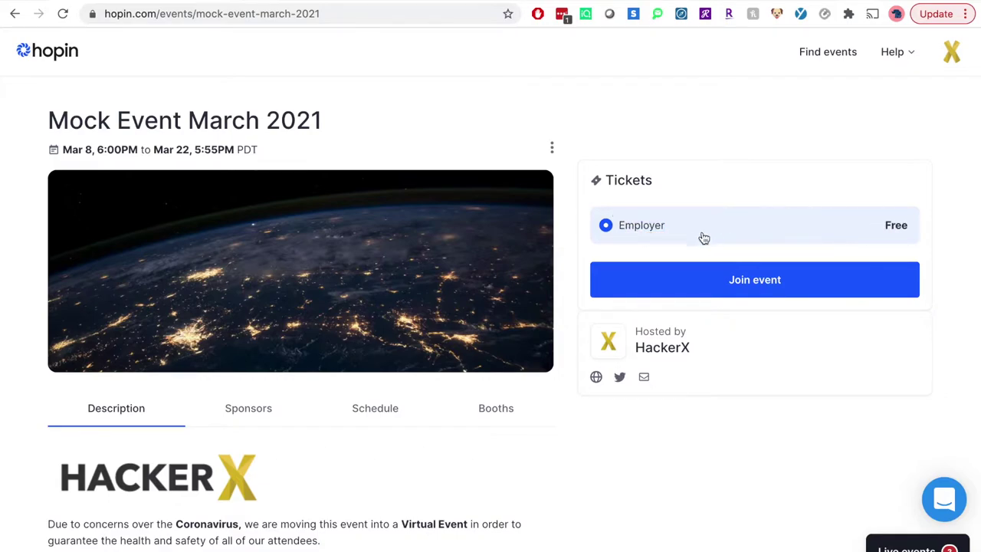
left_click(740, 286)
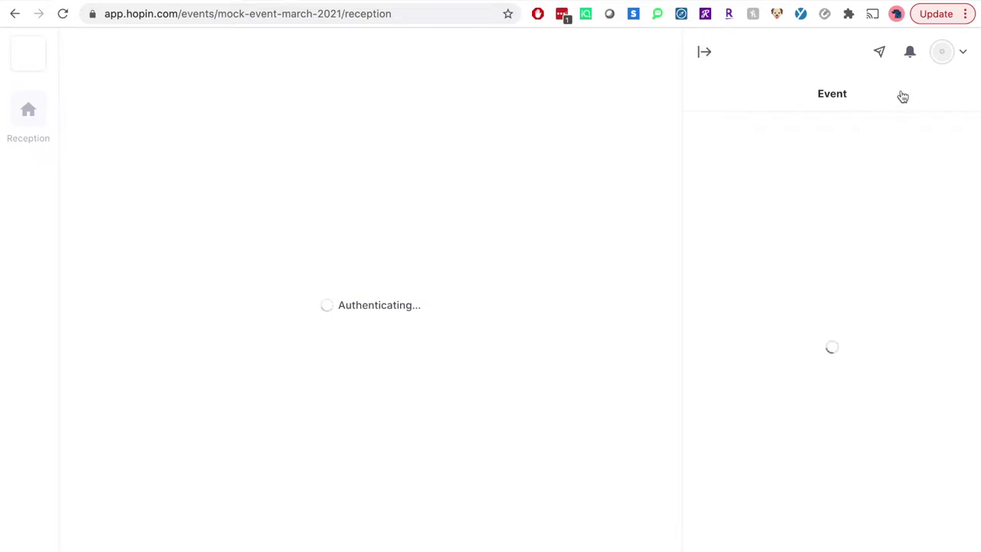
Step: Open the account profile for editing and select the contents of its last name and first name fields
left_click(964, 59)
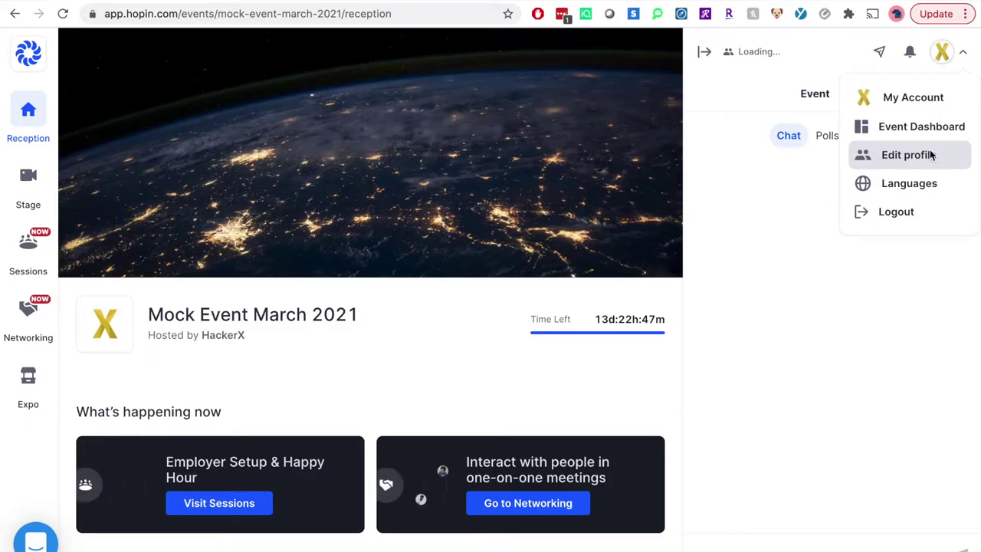
left_click(930, 155)
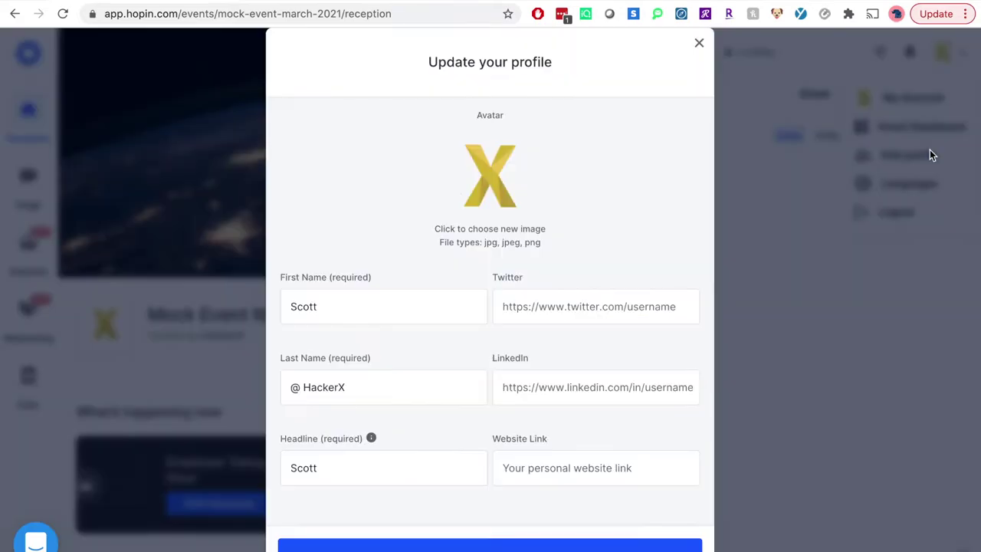
triple_click(369, 381)
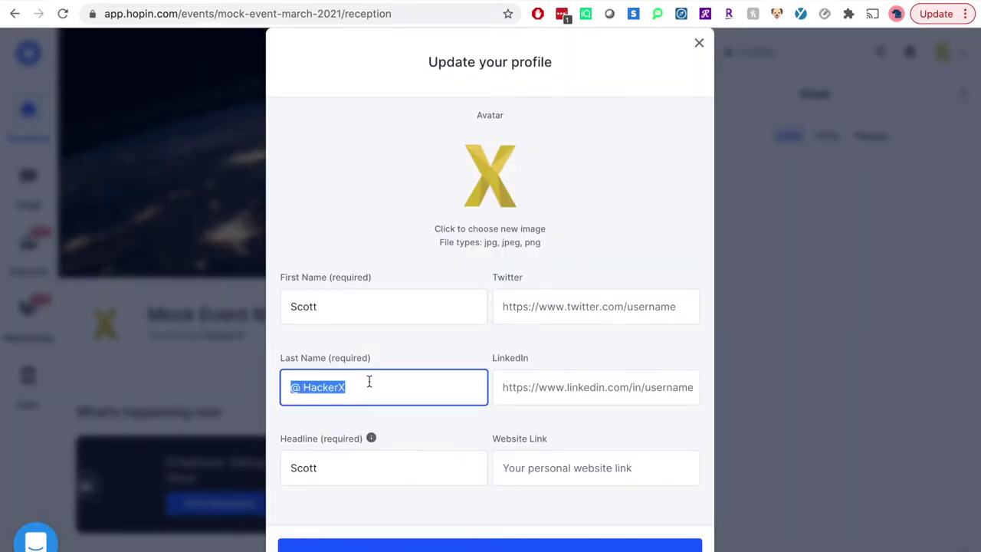
triple_click(340, 307)
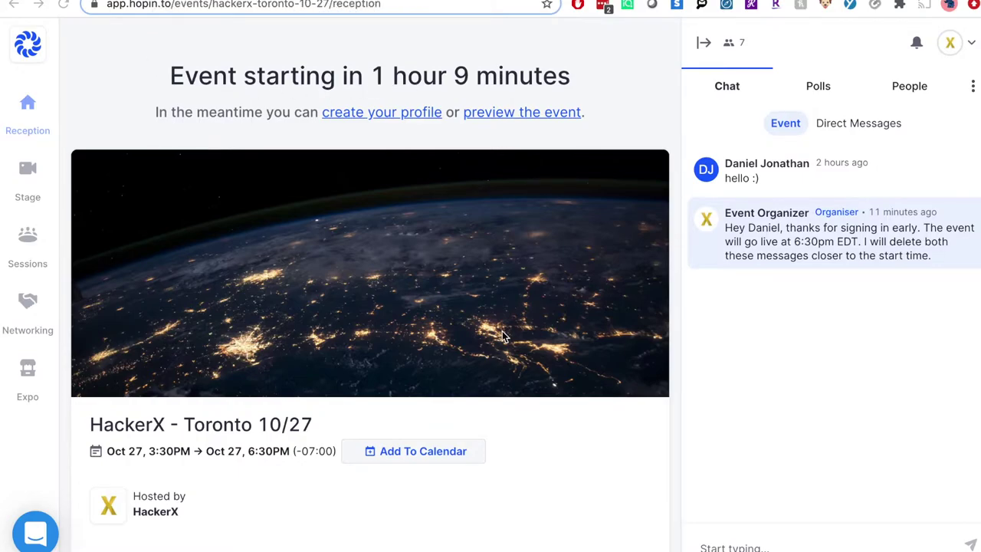
Step: Send the message "Hello" in the event chat of HackerX - Toronto 10/27
left_click(746, 547)
type("Hello")
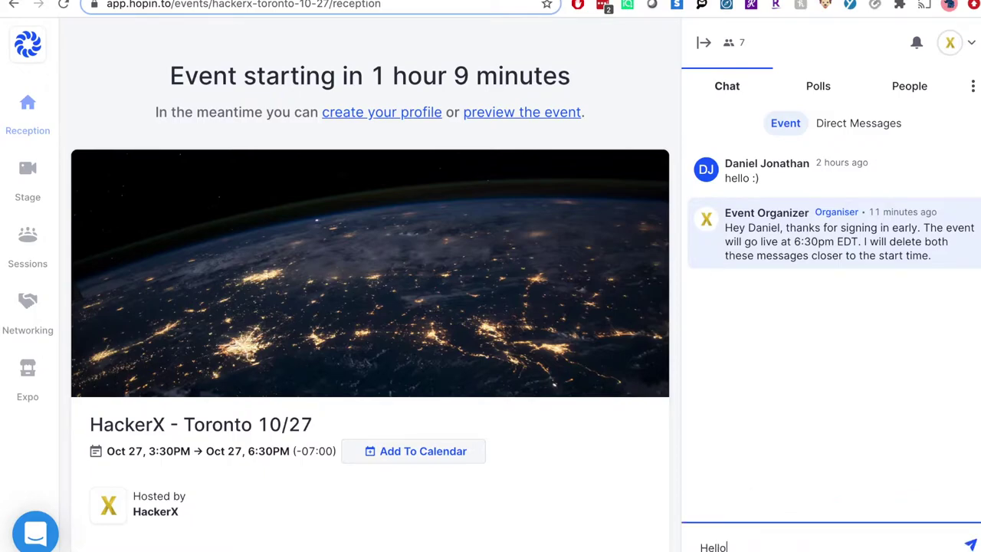
key("Return")
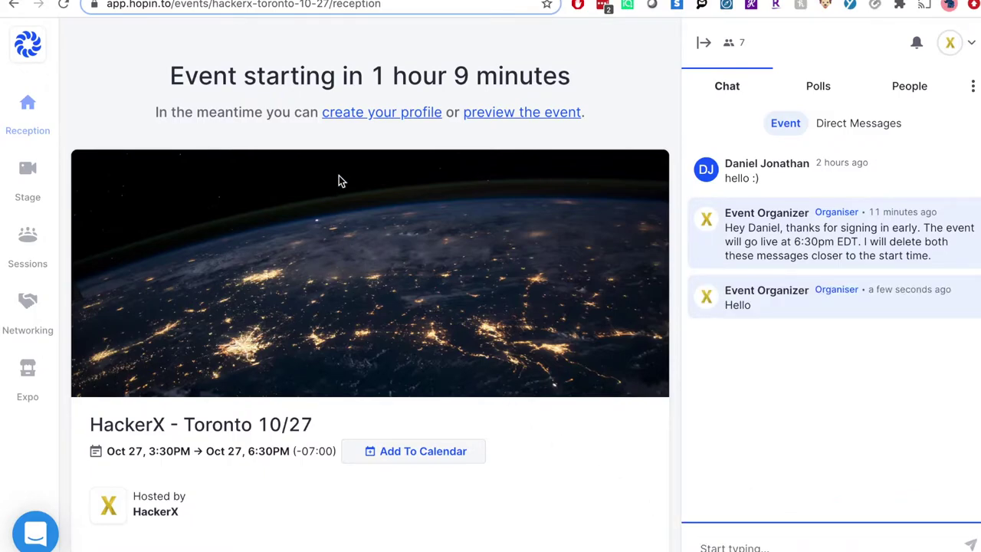
Step: Preview the Toronto event and review the agenda, sponsors and October 27 schedule on its reception page
left_click(538, 113)
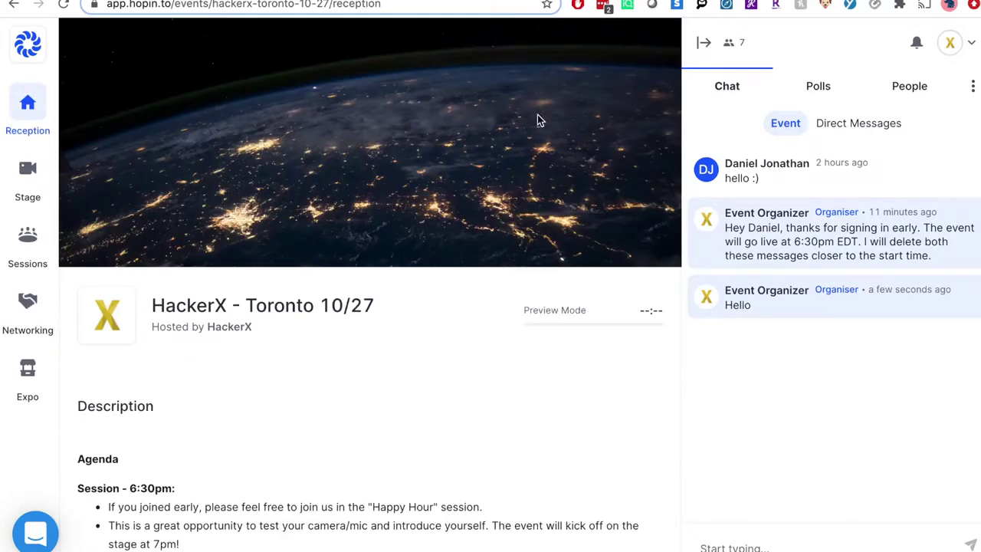
scroll(283, 196, "down", 2)
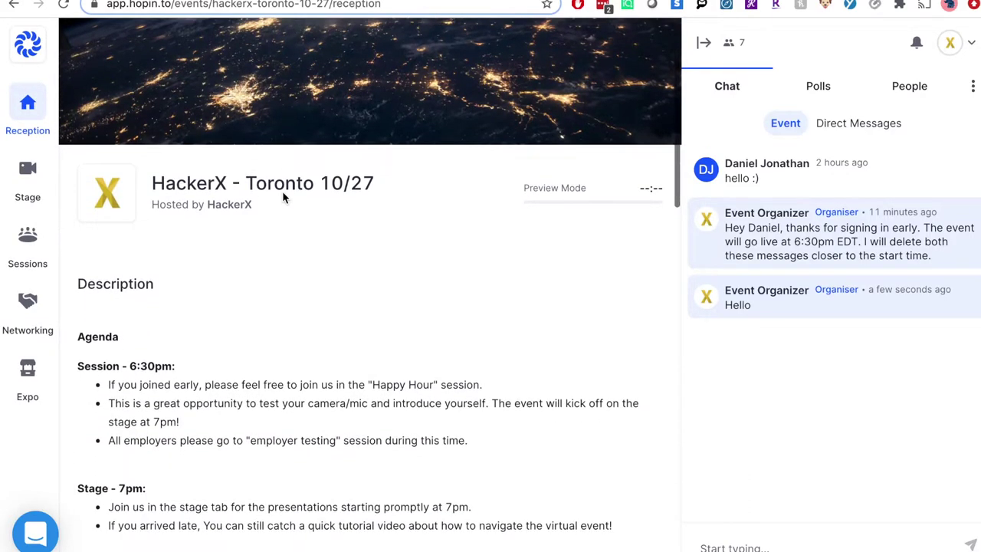
scroll(283, 196, "down", 10)
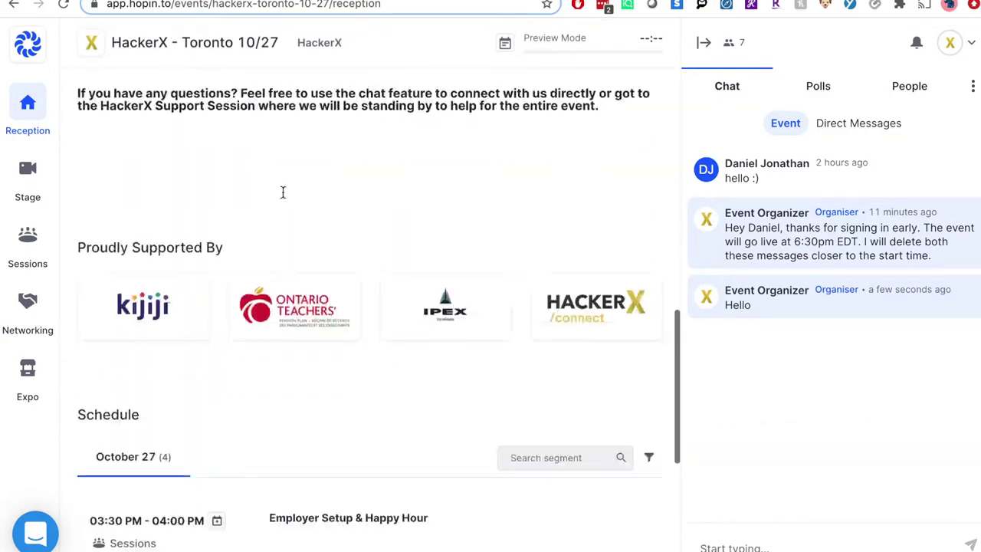
scroll(253, 198, "down", 3)
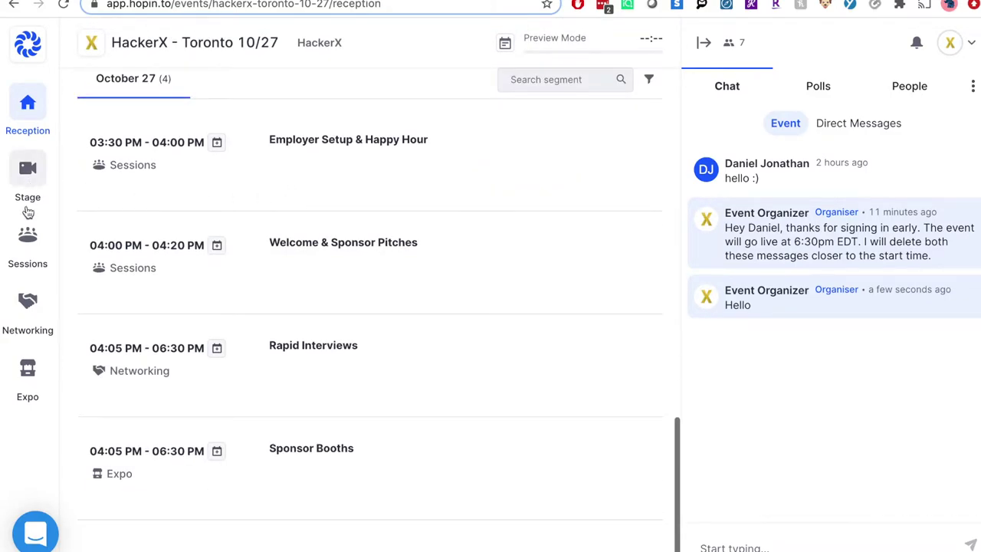
Step: Enter the Employer Testing session and share audio and video using the built-in internal microphone and FaceTime HD Camera
left_click(27, 239)
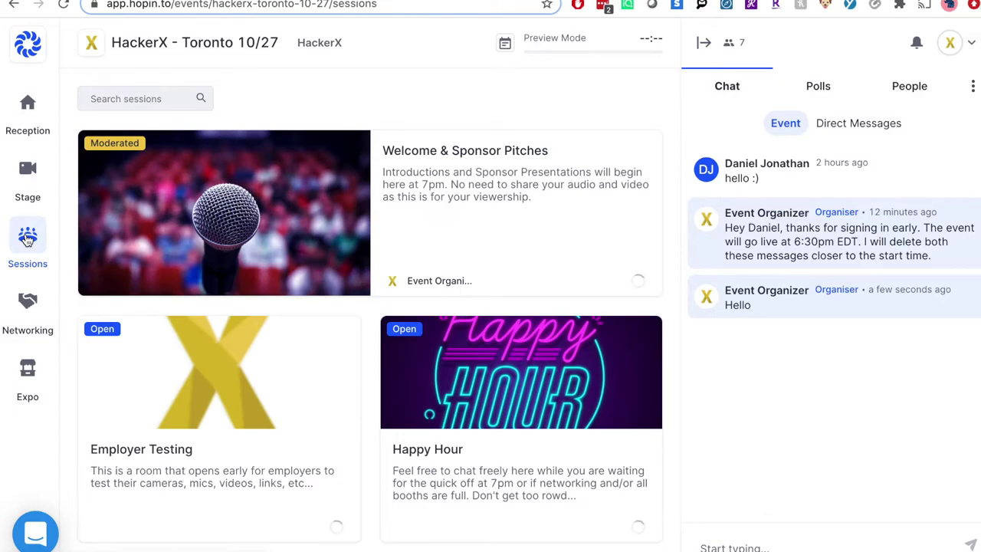
left_click(224, 377)
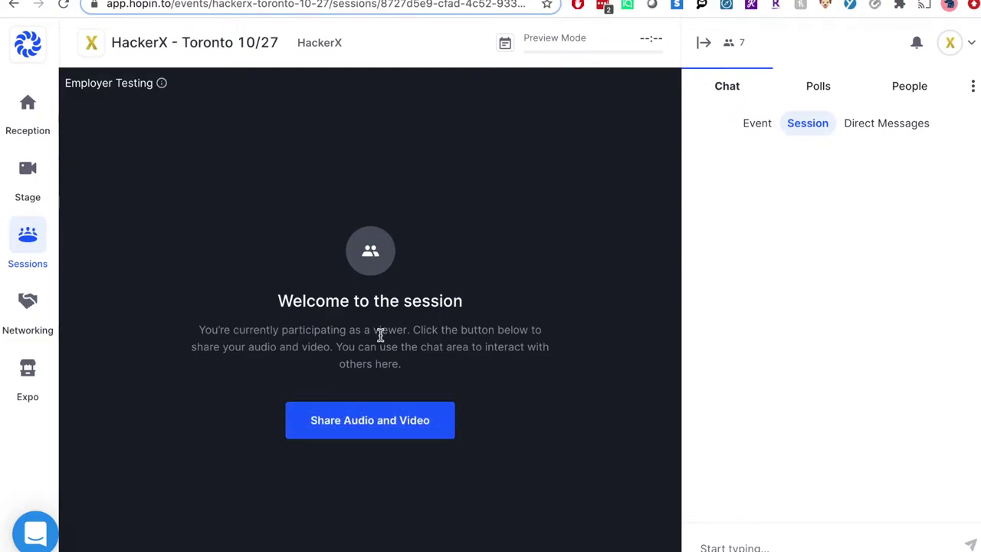
left_click(396, 432)
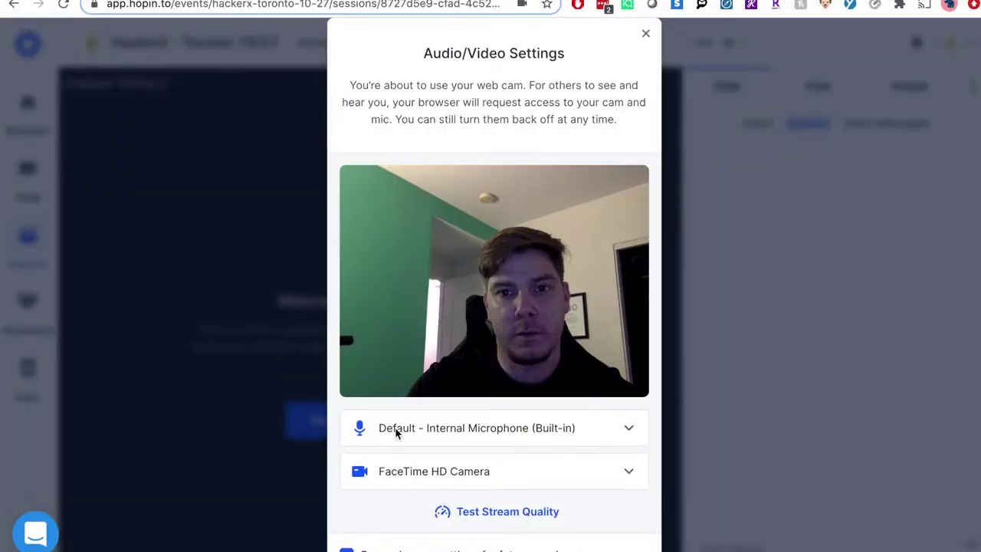
scroll(511, 296, "down", 2)
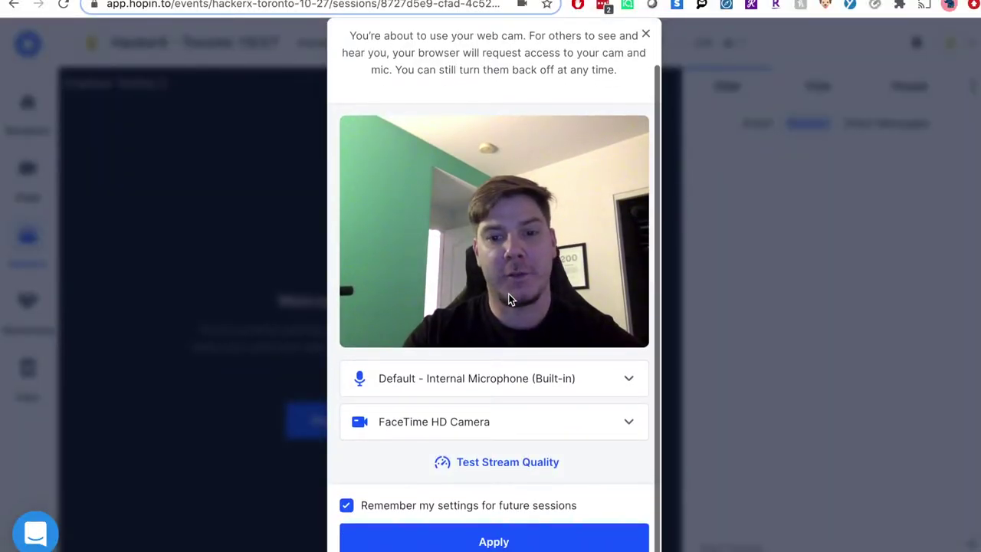
left_click(519, 541)
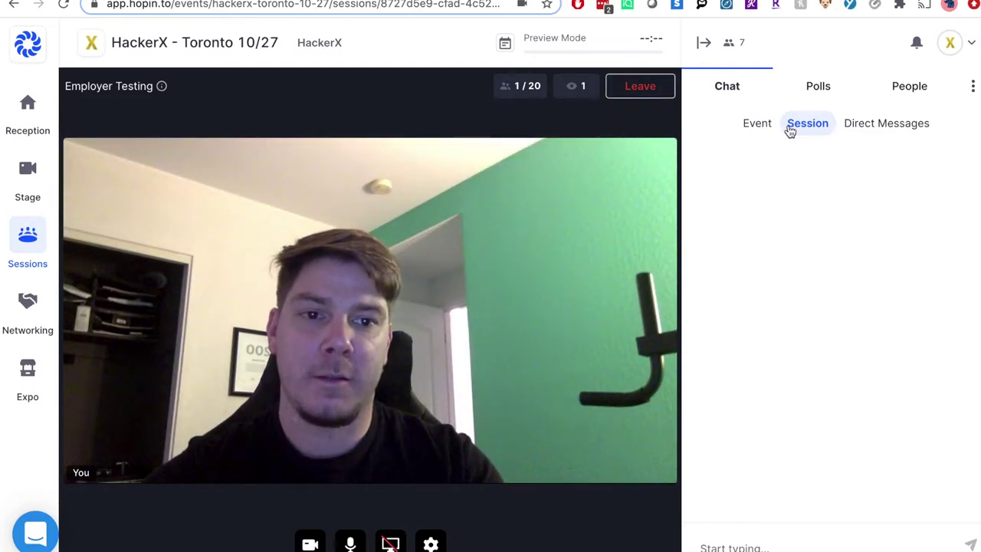
Step: Send the message "test" in the Employer Testing session chat
left_click(730, 540)
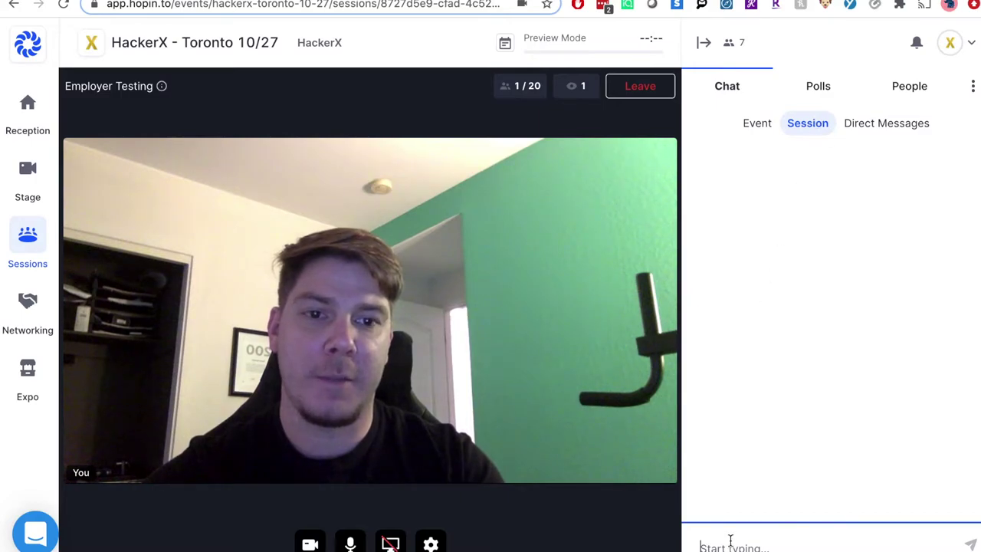
type("test")
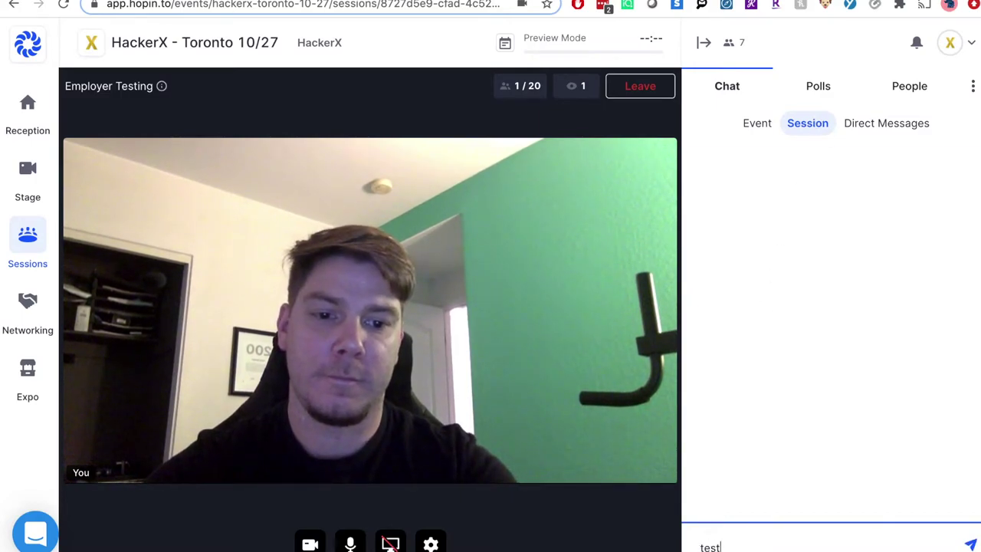
key("Return")
Step: Switch to the event-wide chat and leave the Employer Testing session, confirming the exit
left_click(755, 123)
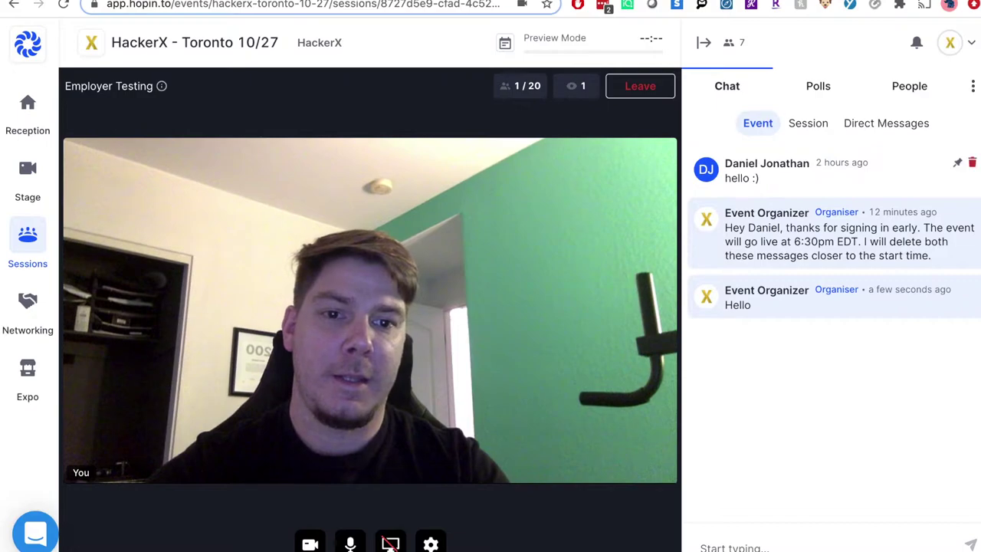
left_click(750, 546)
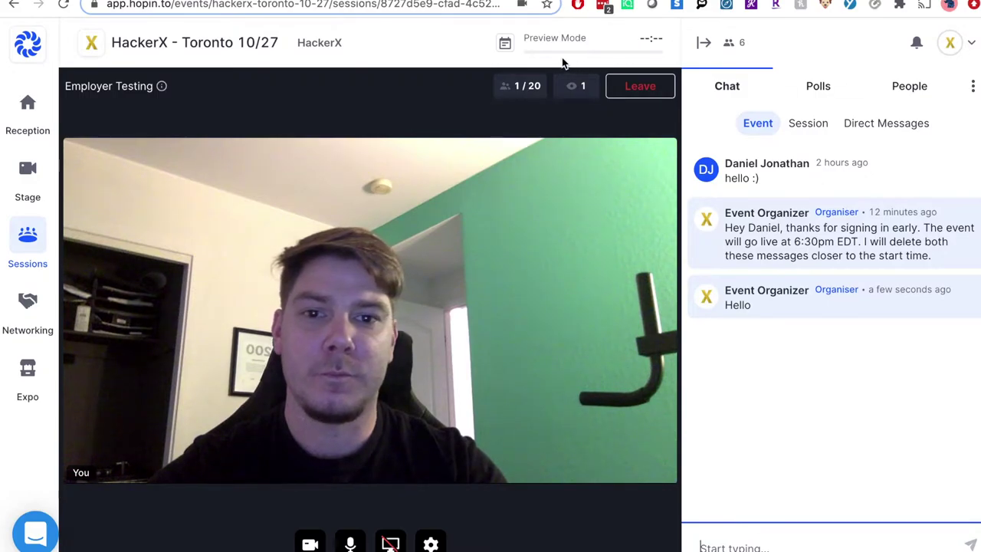
left_click(651, 94)
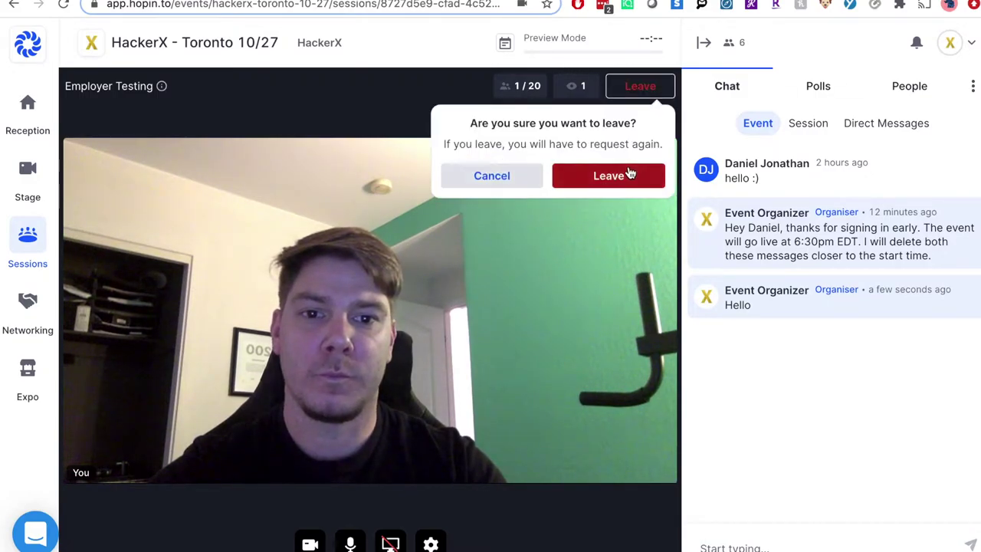
left_click(629, 173)
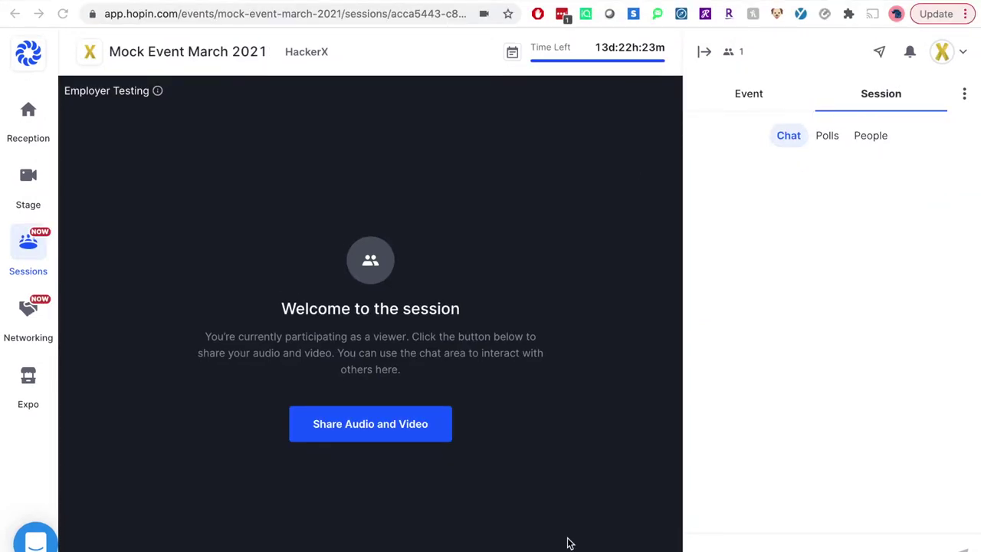
Step: Visit the Happy Hour session from the sessions list and return to the list
left_click(28, 249)
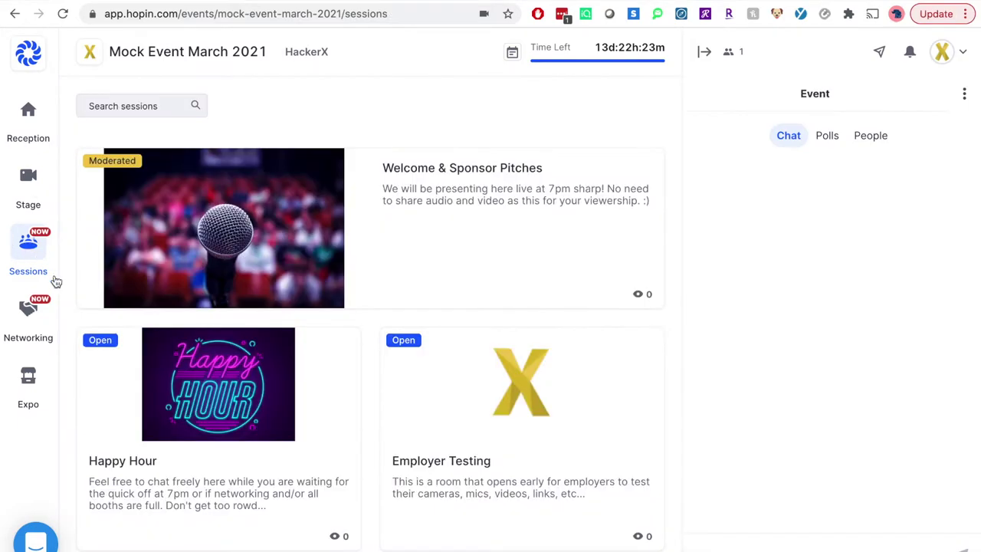
left_click(198, 401)
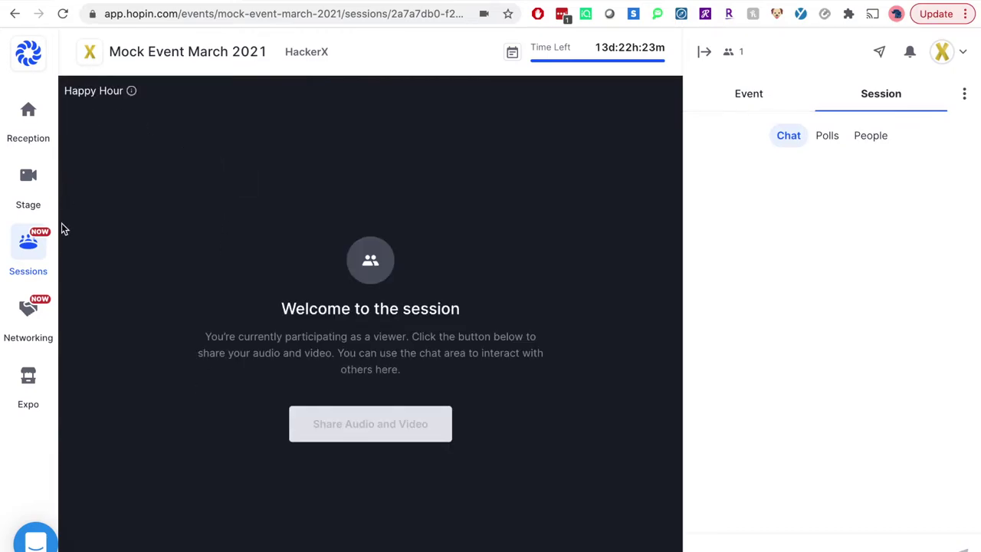
left_click(21, 254)
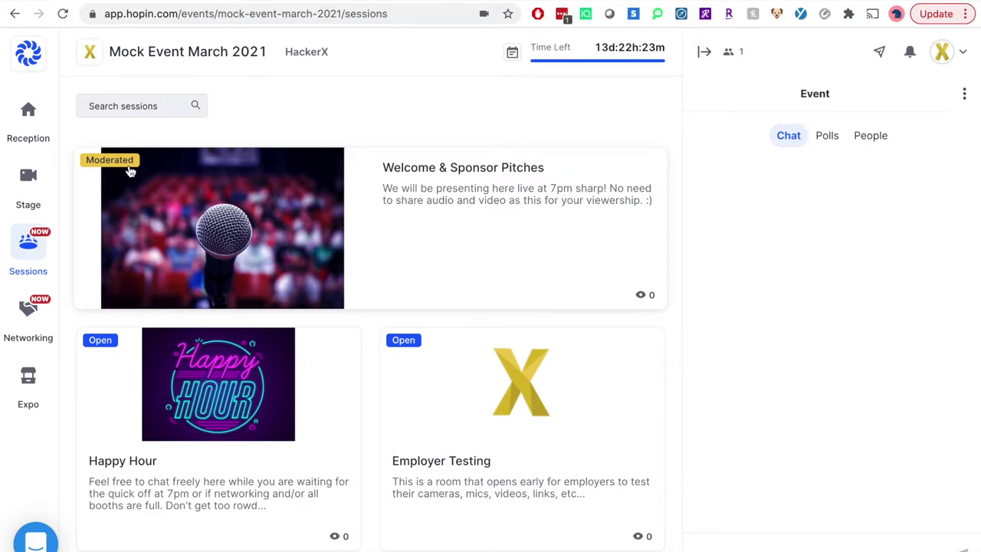
Step: Enter the Welcome & Sponsor Pitches session, ask to share audio and video, and dismiss the audio/video settings without applying them
left_click(288, 211)
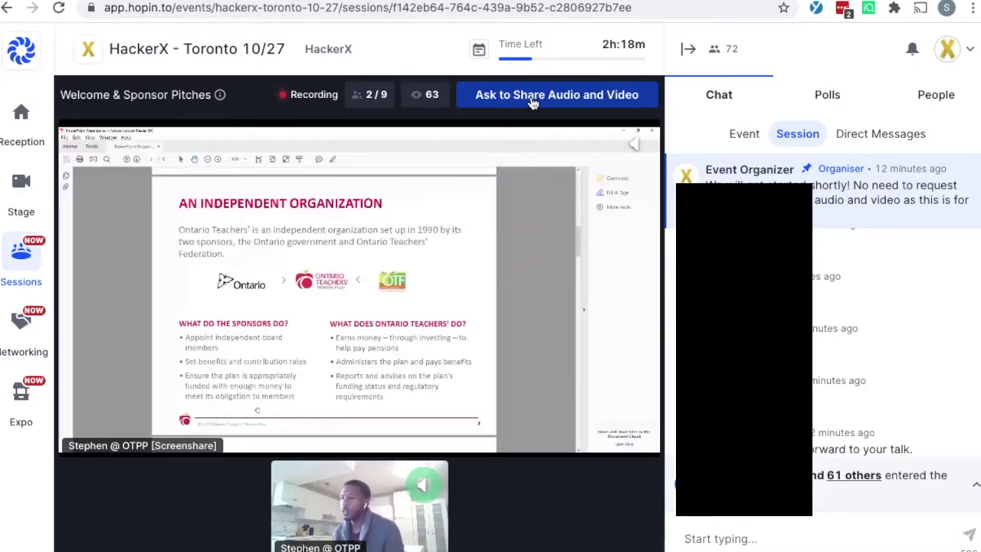
left_click(535, 101)
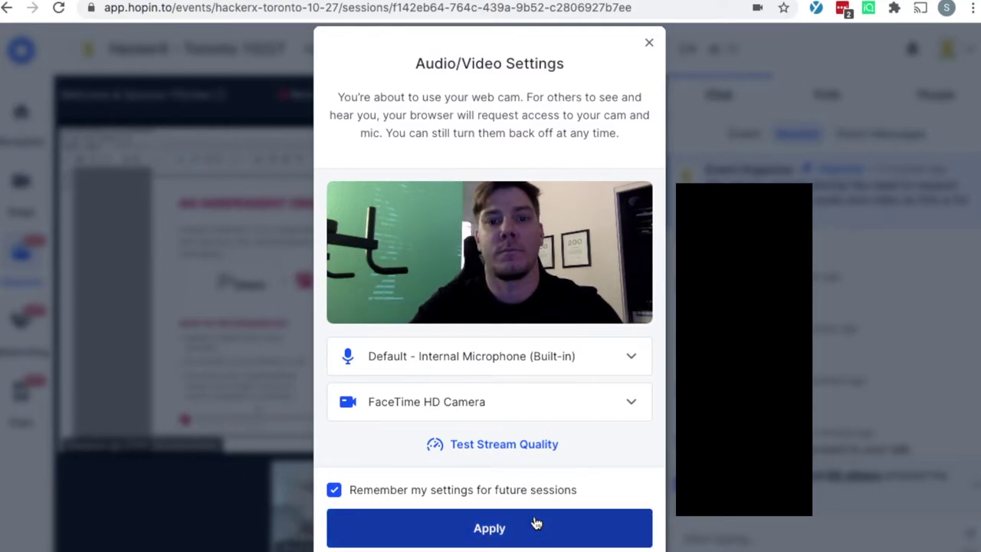
left_click(649, 43)
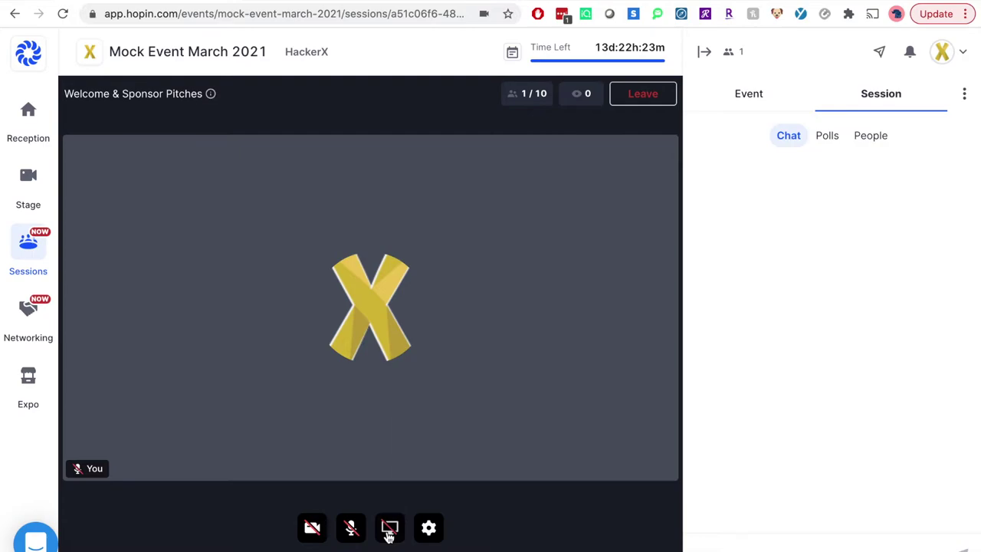
Step: Review the application window and Chrome tab choices for screen sharing, cancel without sharing, and leave the Welcome & Sponsor Pitches session
left_click(389, 533)
left_click(387, 491)
left_click(510, 97)
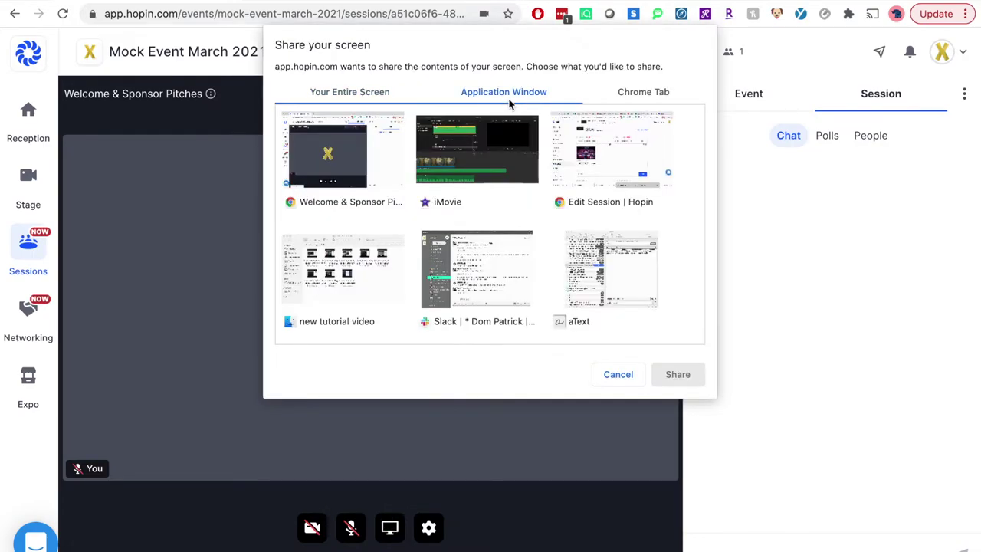
left_click(644, 94)
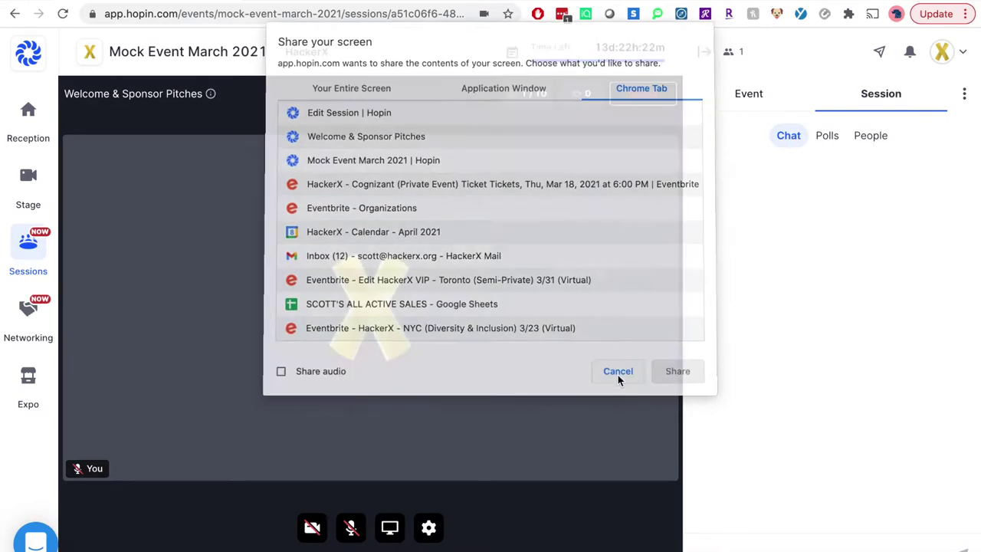
left_click(618, 375)
left_click(389, 527)
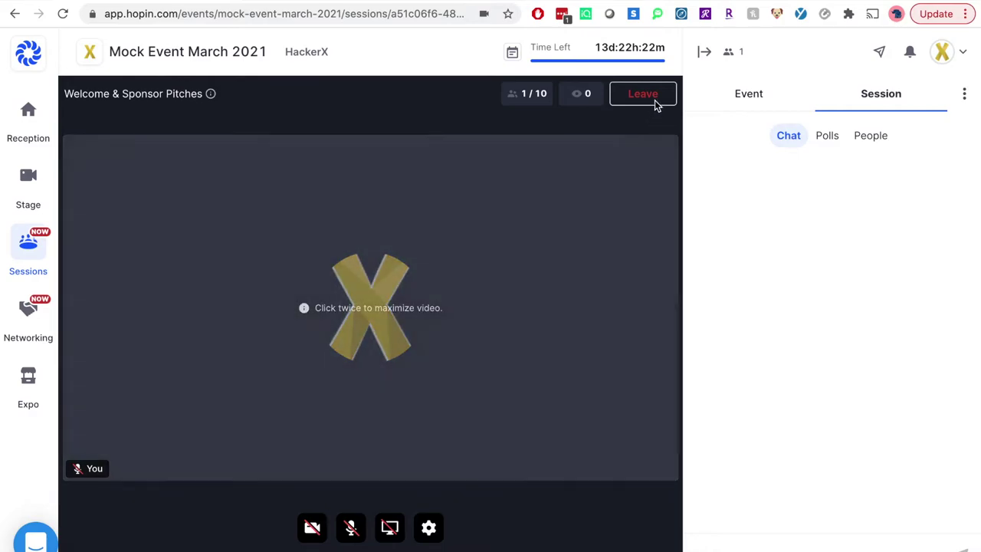
left_click(653, 96)
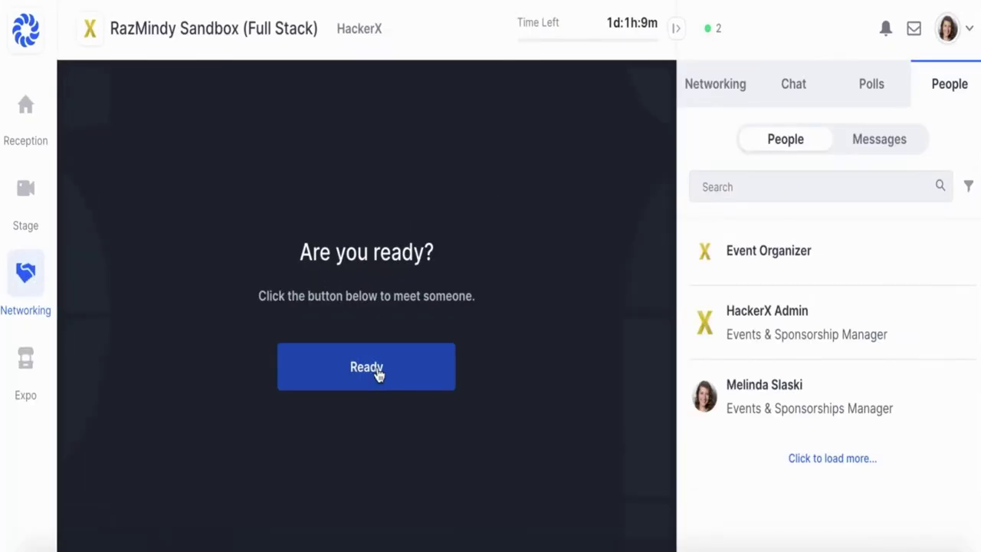
Step: Start a one-on-one networking meeting and send the message "Nice to meet you!" in its networking chat
left_click(377, 372)
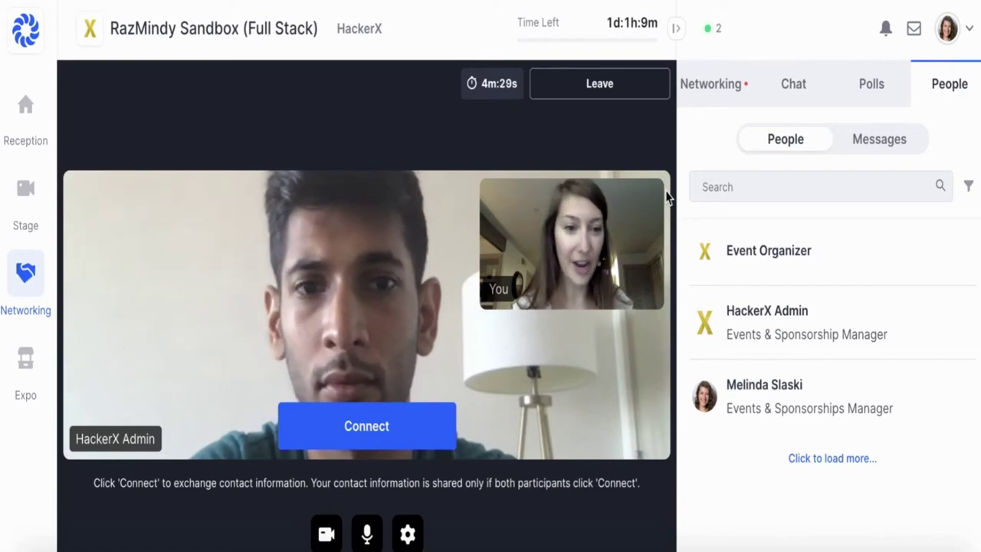
left_click(707, 98)
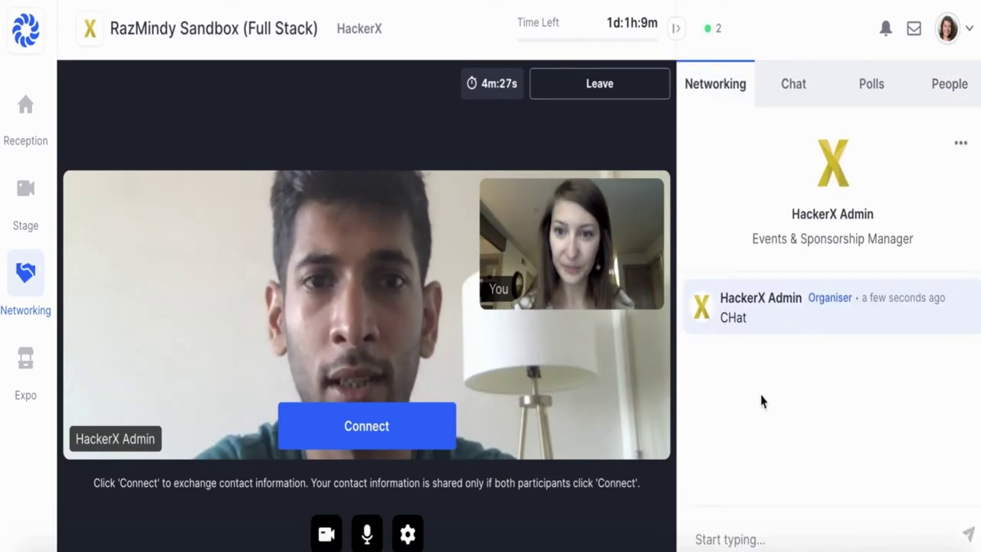
left_click(749, 540)
type("Nice to meet")
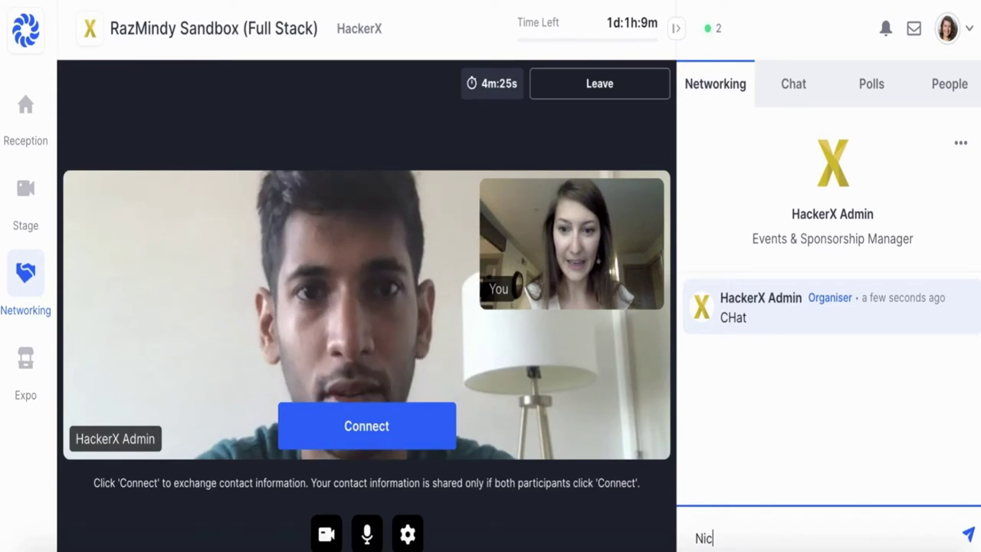
type(" you!")
key("Return")
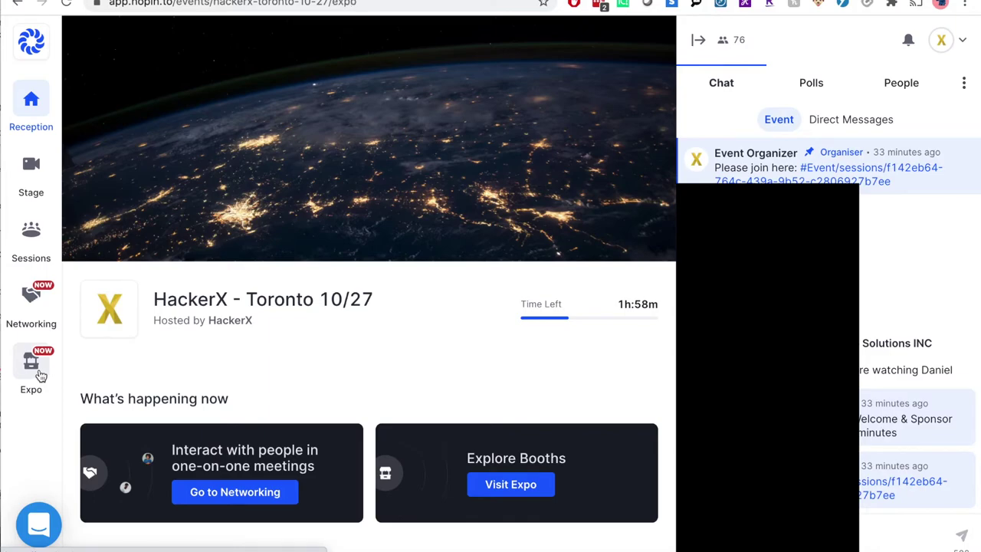
Step: Browse the Expo booths of the HackerX - Toronto 10/27 event and visit the Kijiji booth
left_click(41, 376)
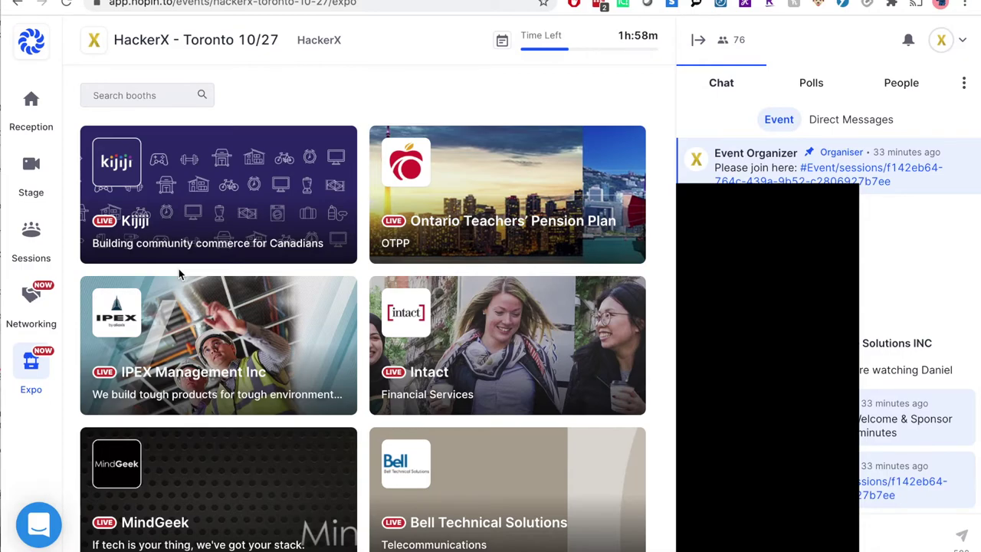
scroll(189, 247, "down", 5)
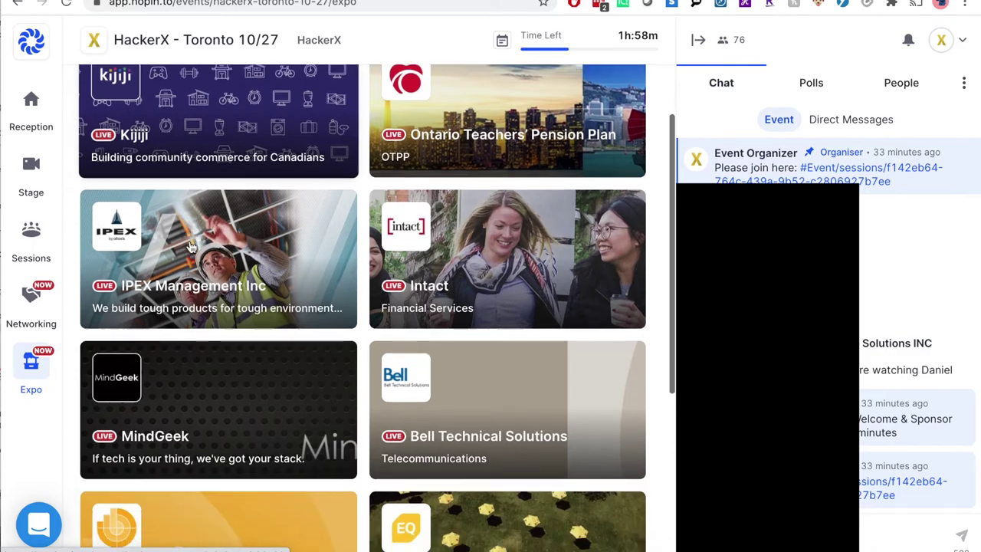
scroll(190, 230, "up", 6)
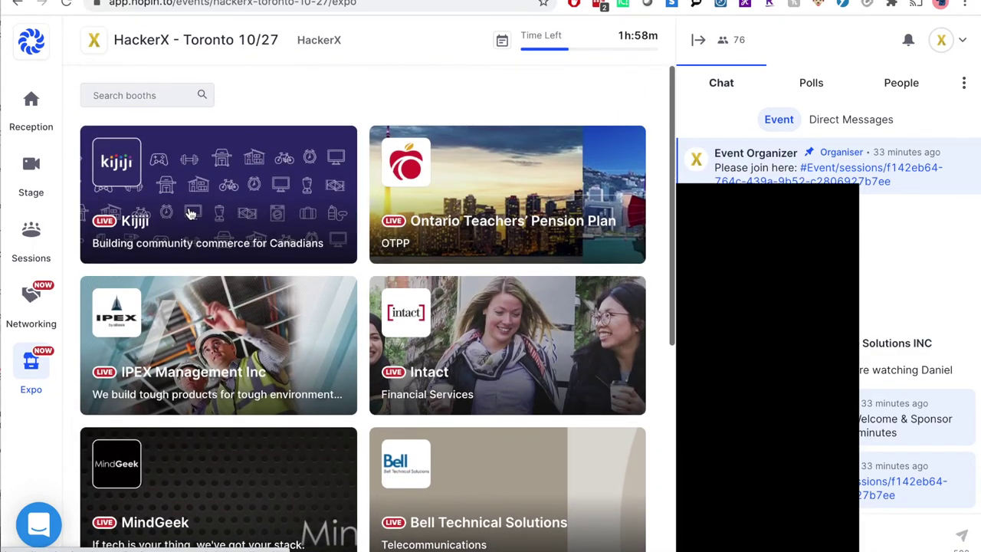
left_click(190, 191)
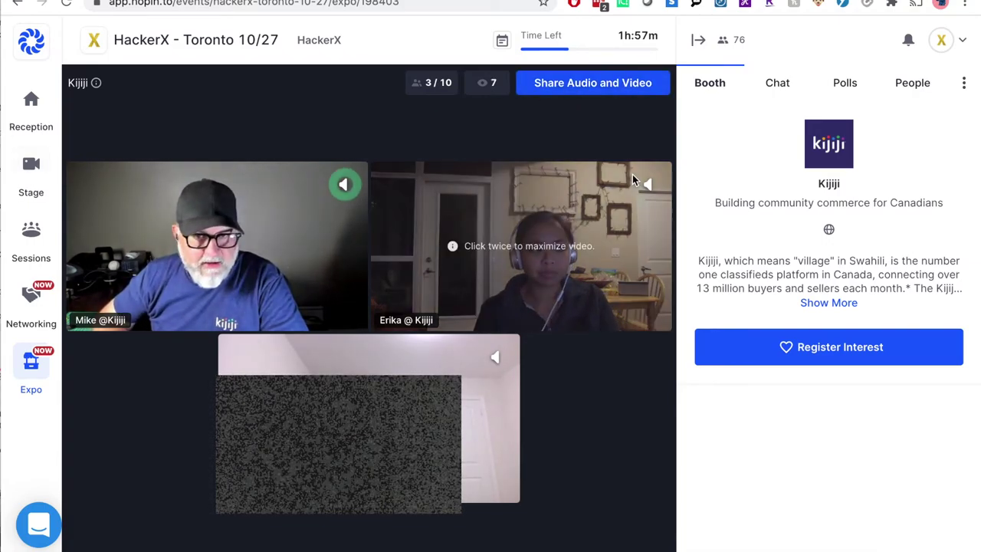
left_click(28, 359)
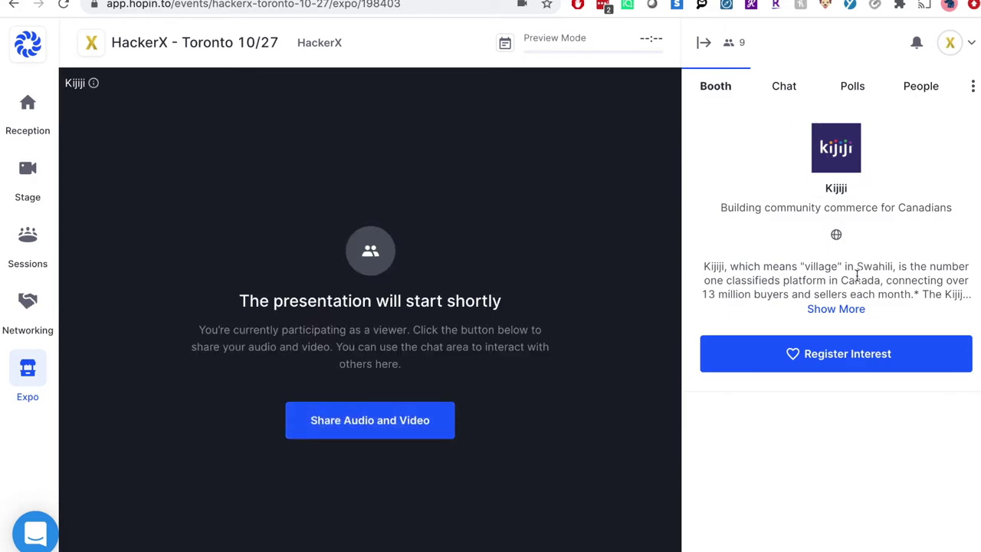
Step: Read the full Kijiji booth description and view the booth and event chats
left_click(844, 314)
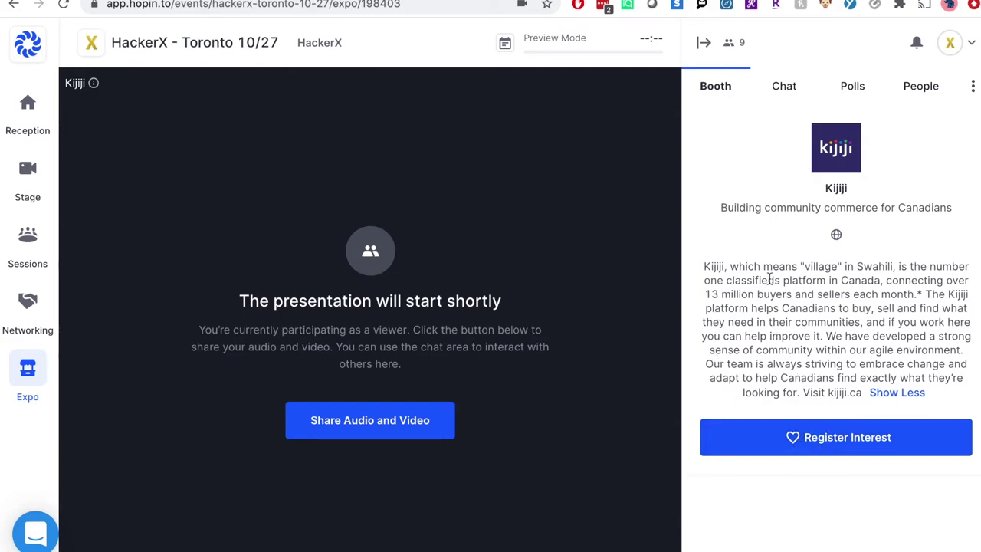
left_click(785, 87)
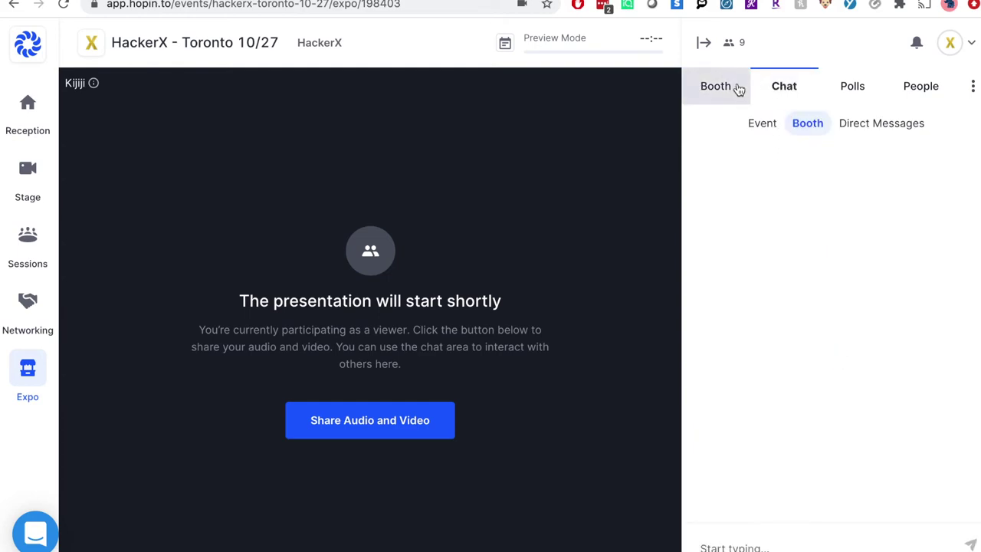
left_click(762, 123)
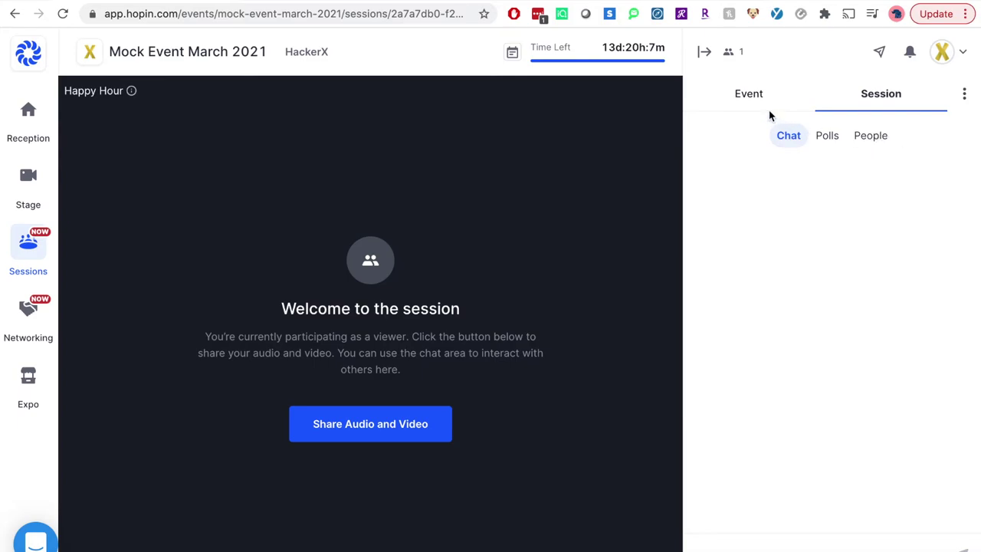
Step: Search the event-wide people list by the attendee's first name and open the other attendee's profile
left_click(750, 102)
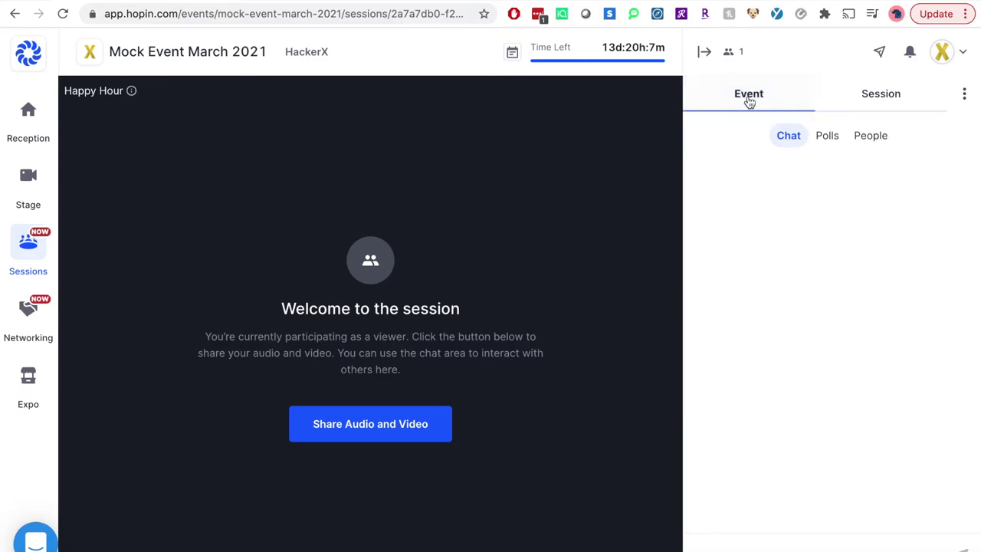
left_click(866, 136)
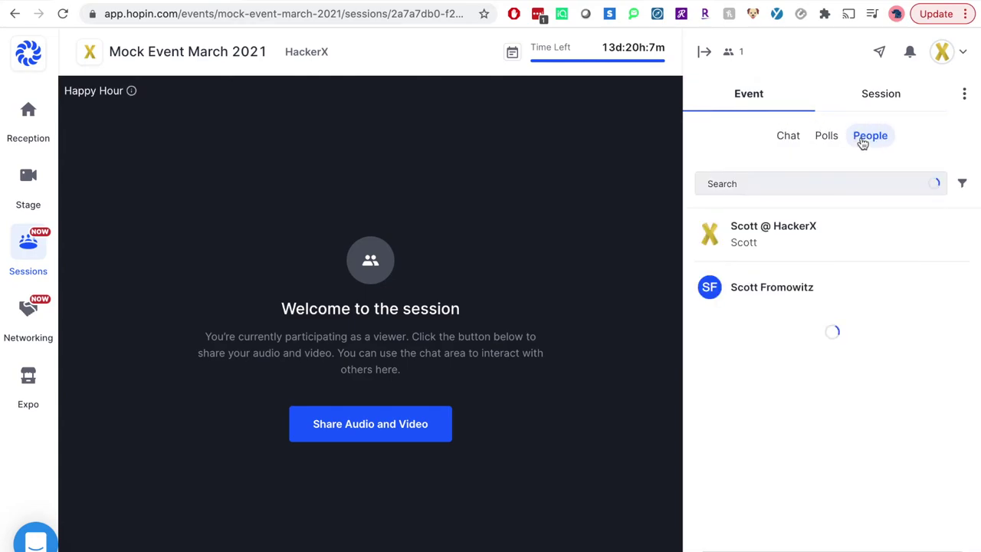
left_click(826, 177)
type("scott")
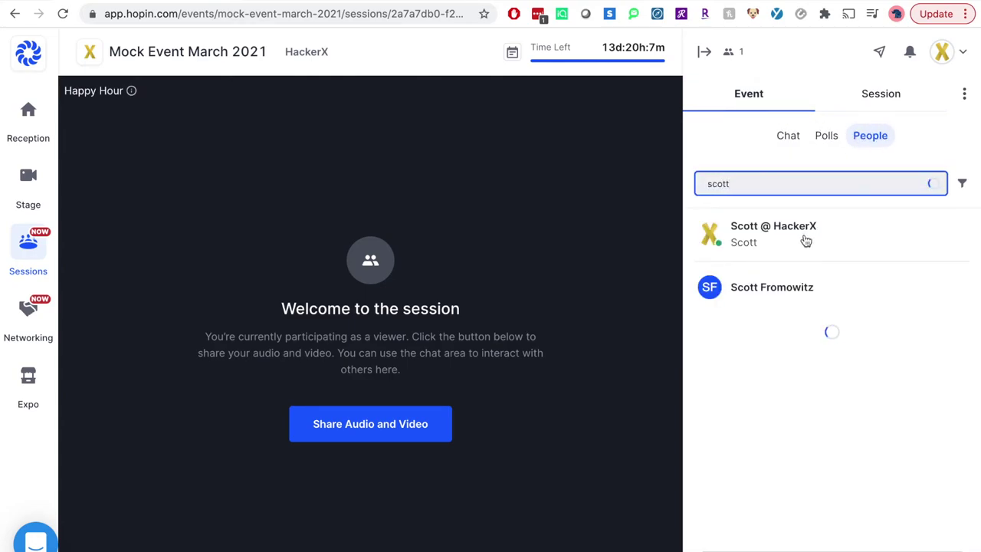
left_click(789, 290)
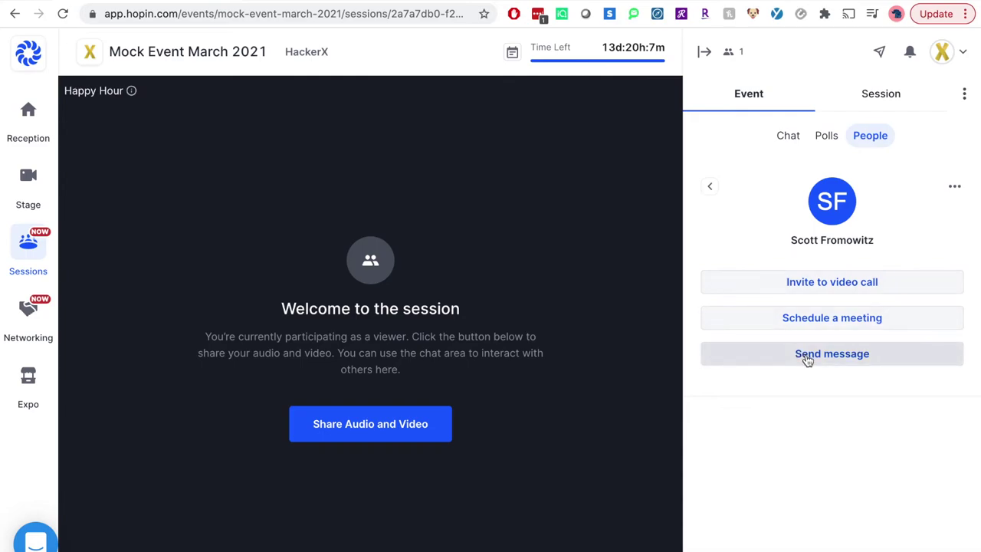
Step: Send the attendee the direct message "Hello" and a video call invitation, and enter the linked private meeting room
left_click(807, 357)
left_click(759, 549)
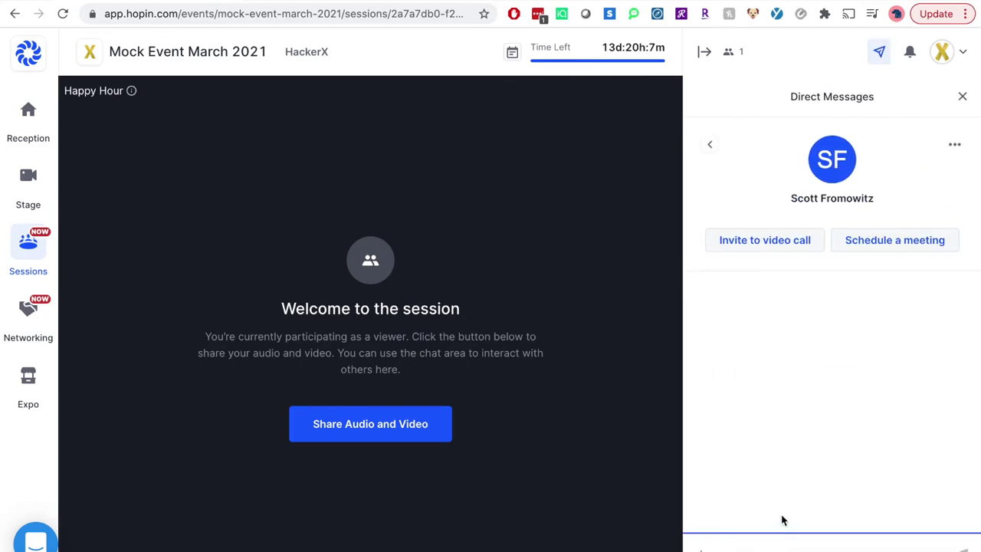
left_click(779, 243)
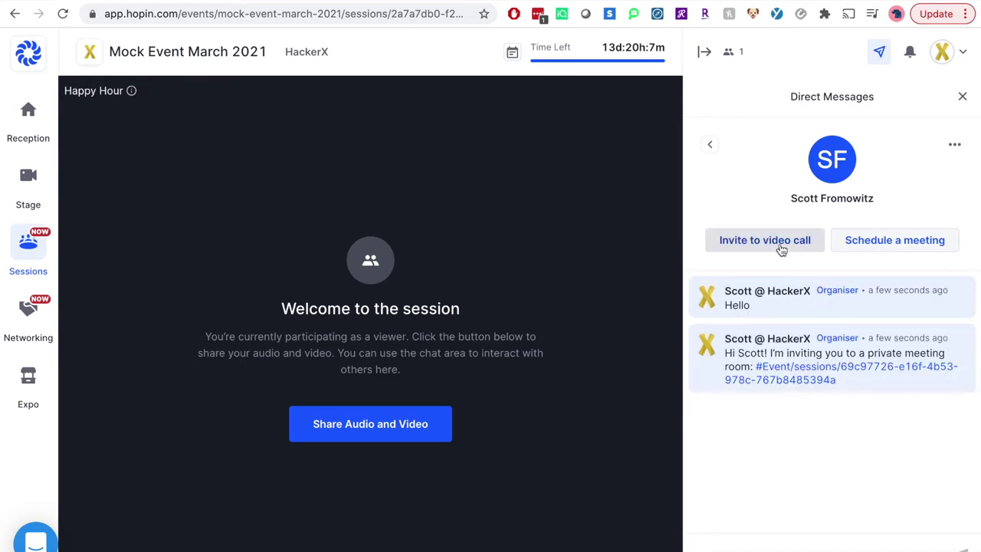
left_click(818, 378)
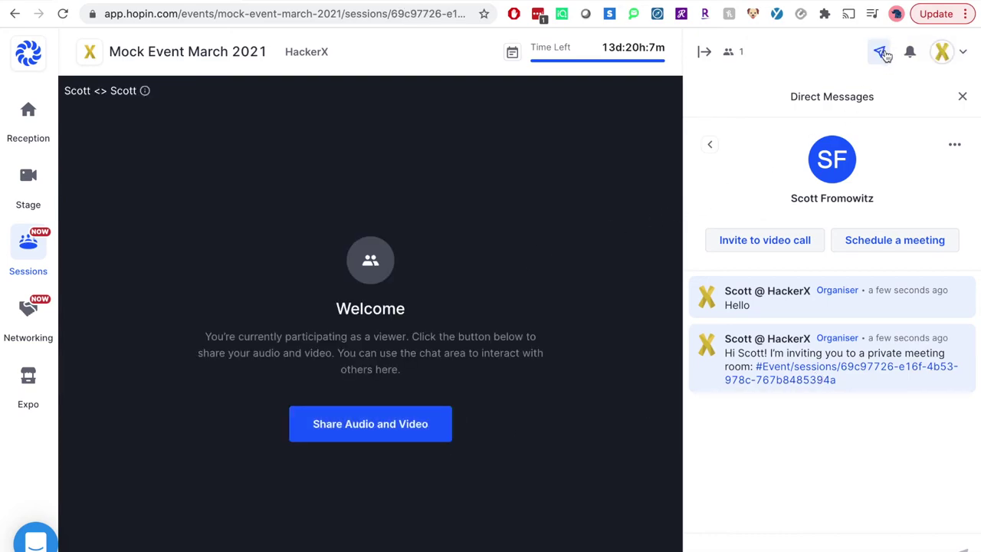
Step: Close the direct messages and check the event notifications
left_click(882, 52)
left_click(883, 53)
left_click(911, 54)
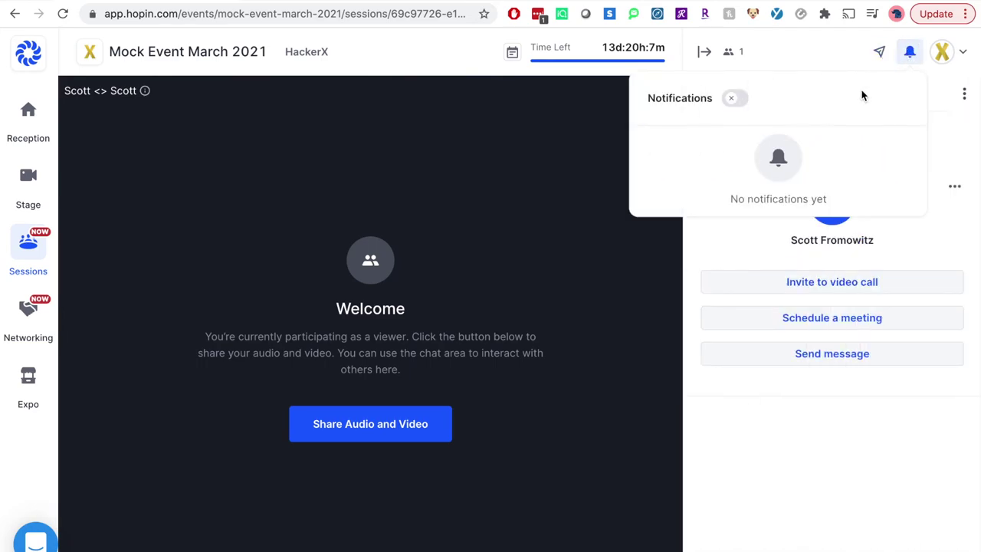
left_click(908, 55)
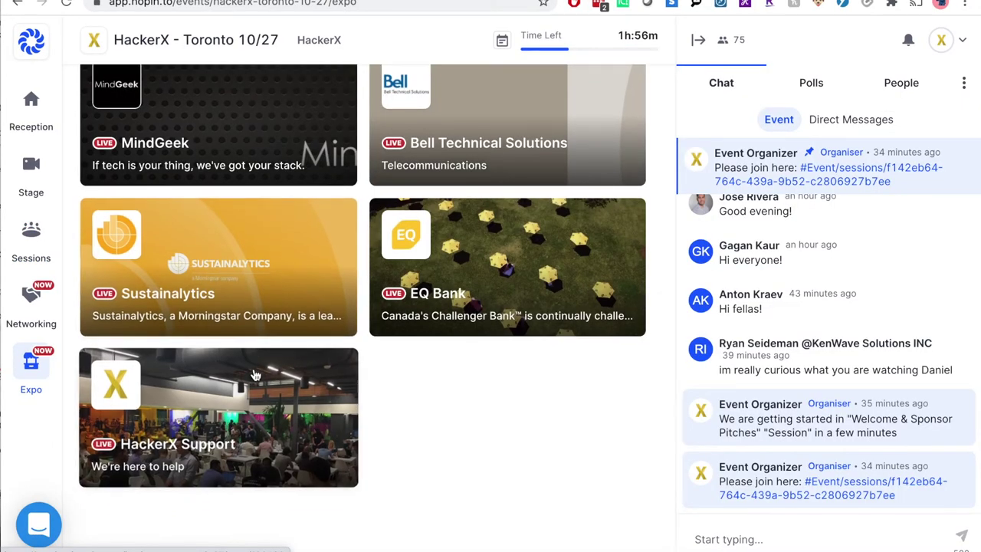
Step: Enter the HackerX Support booth and share audio and video with the built-in internal microphone and FaceTime HD Camera
left_click(255, 411)
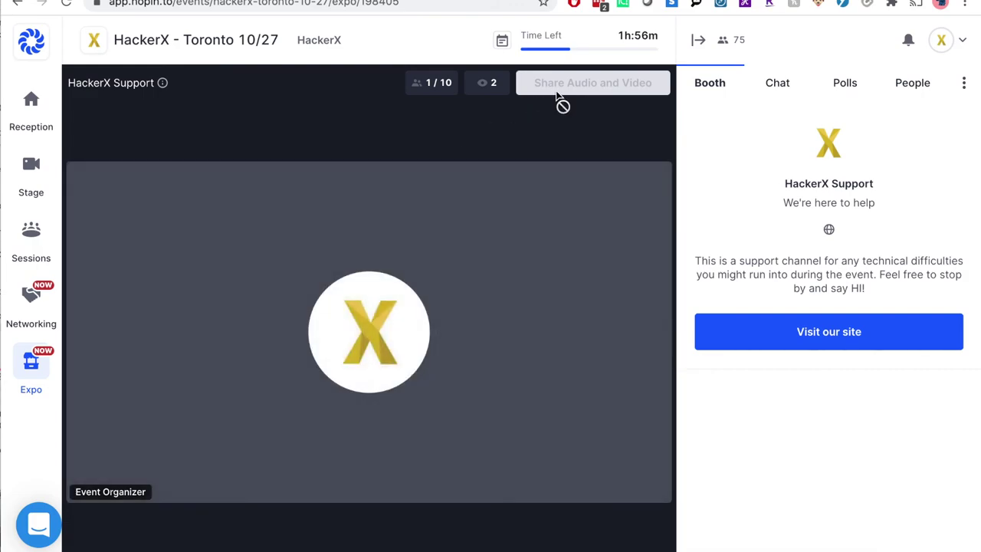
left_click(568, 82)
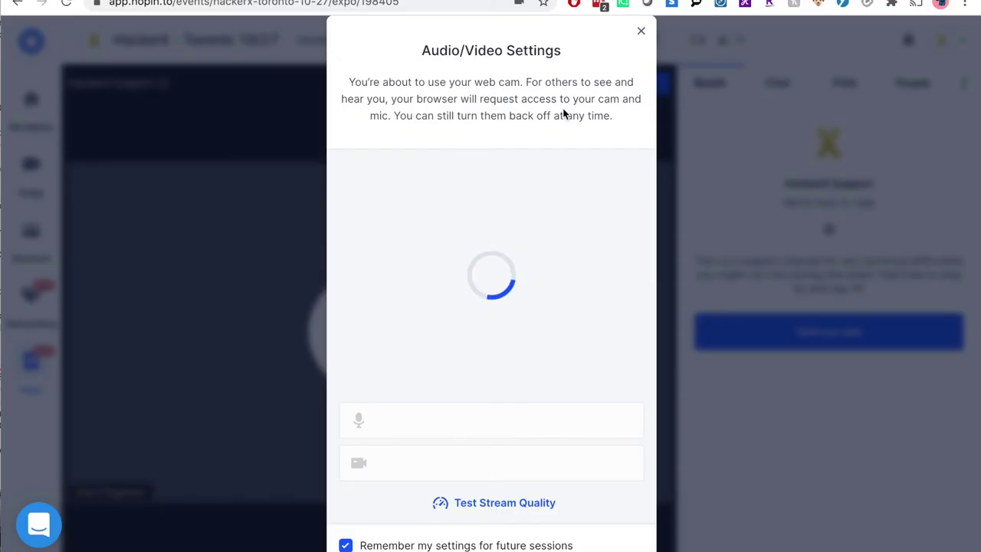
scroll(519, 393, "down", 2)
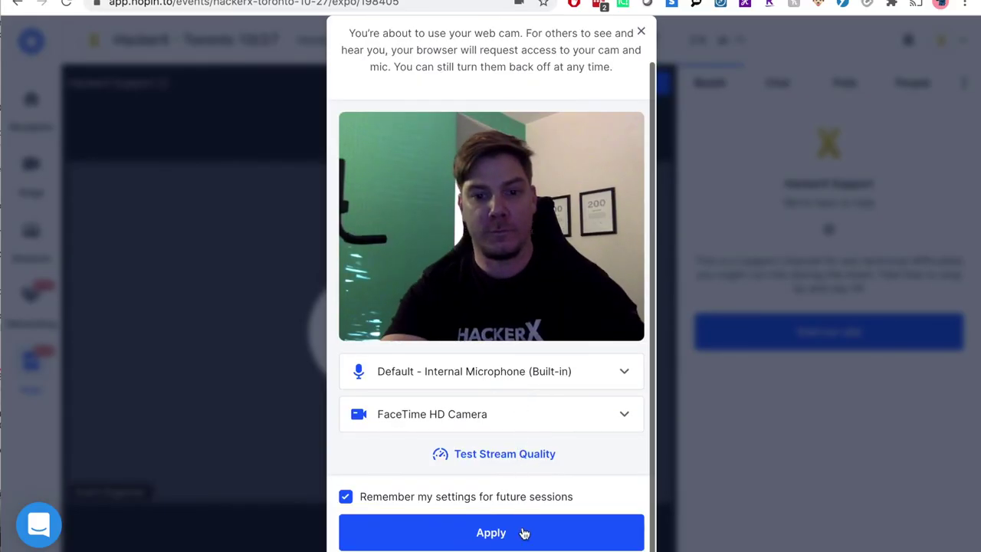
left_click(521, 537)
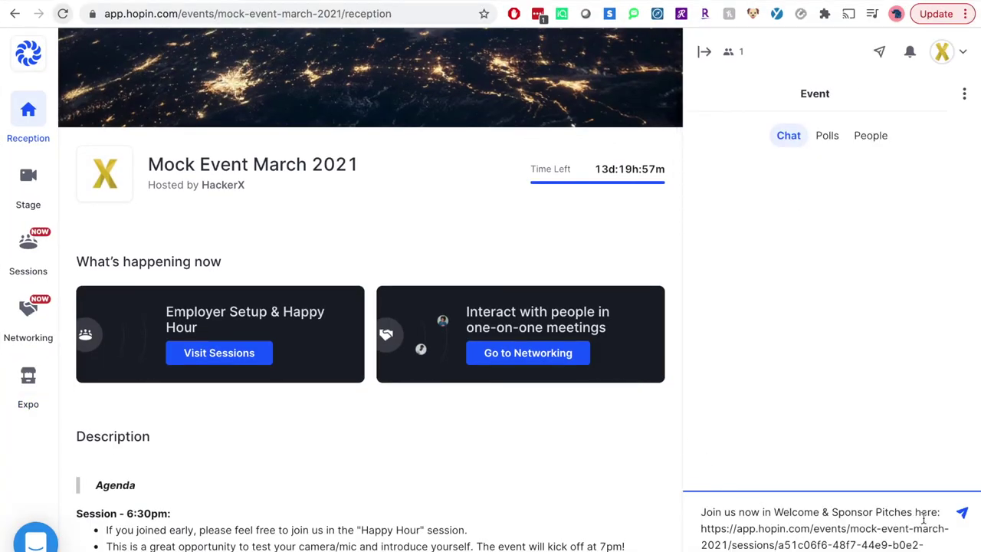
Step: Send the event chat message "Join us now in Welcome & Sponsor Pitches here:" with the session link, and reload the reception page
left_click(963, 514)
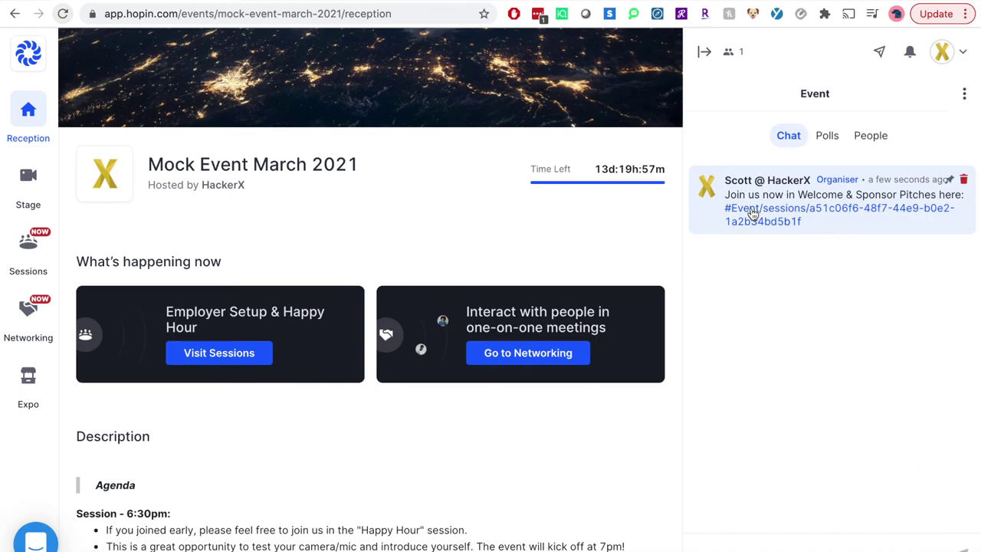
left_click(64, 15)
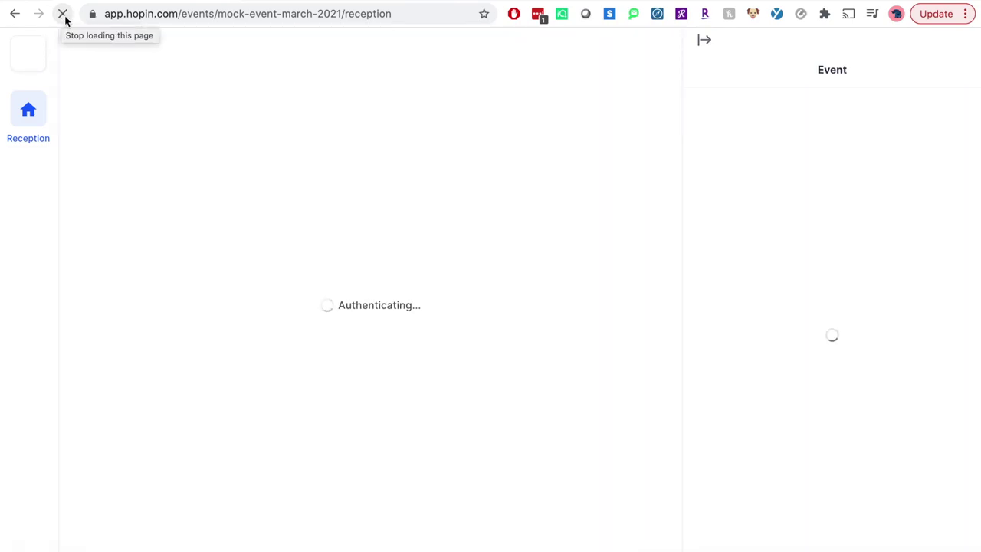